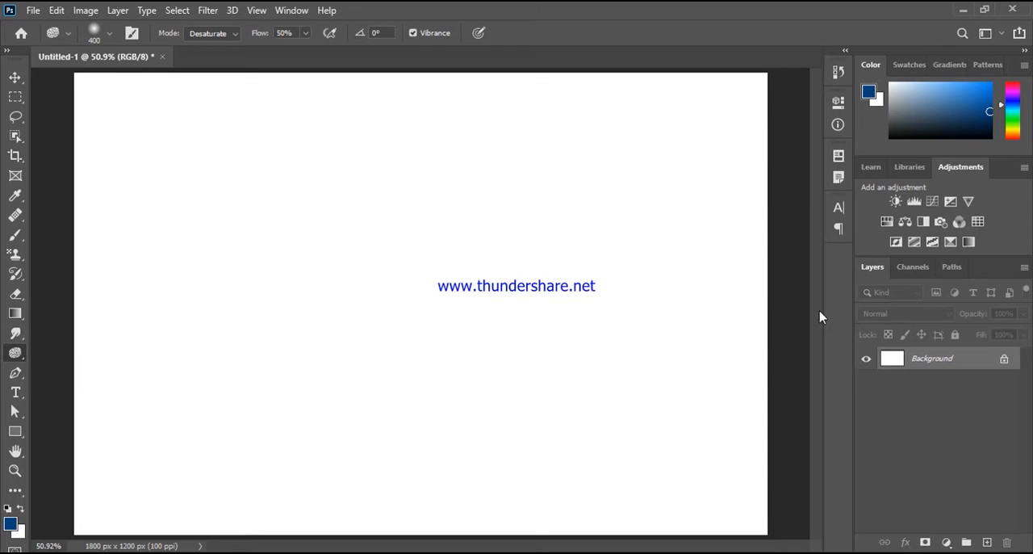
Step: Activate the Pen tool and open the image potted-plant-3075988.jpg from the Video Projects folder
{"action": "left_click", "coordinate": [17, 373]}
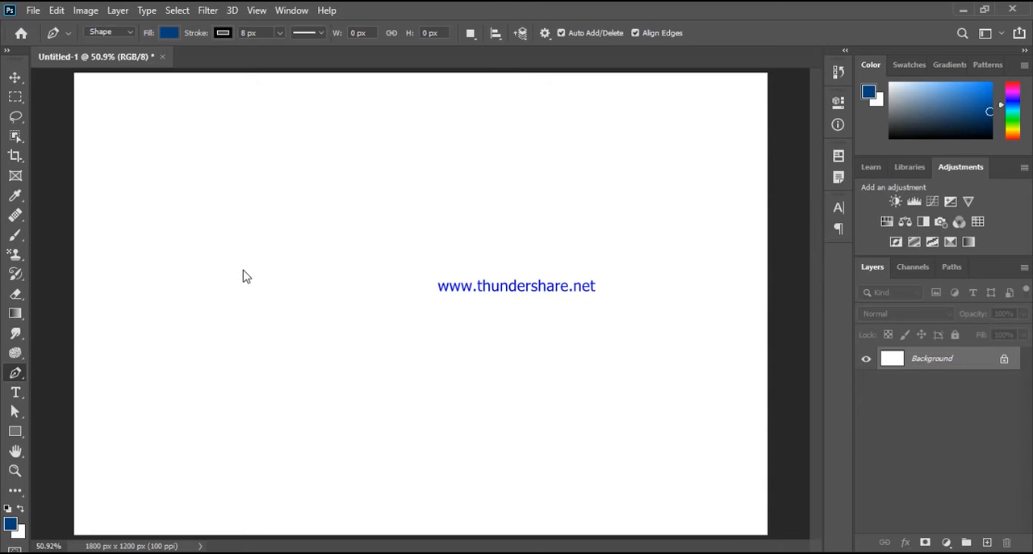
{"action": "key", "text": "ctrl+o"}
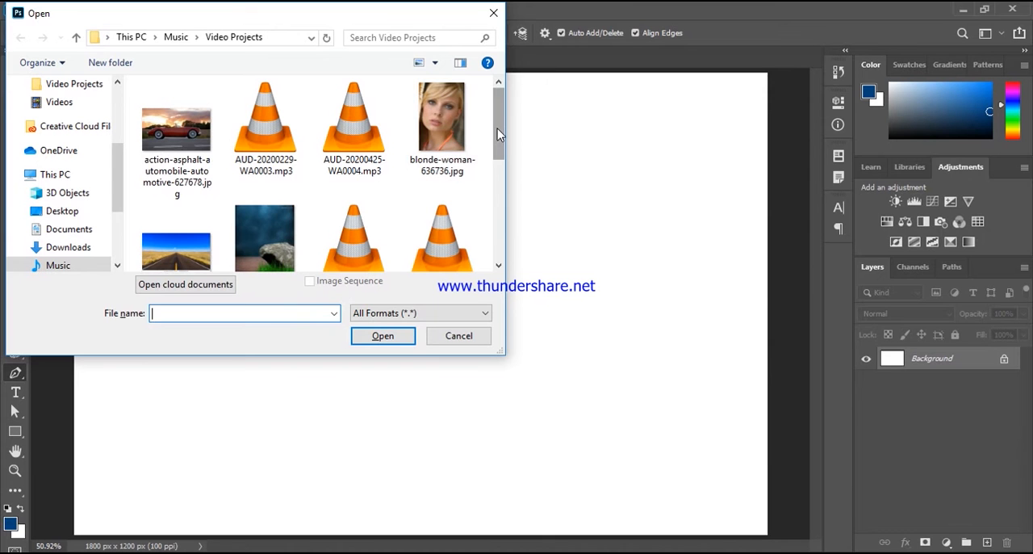
{"action": "left_click_drag", "start_coordinate": [498, 128], "coordinate": [501, 190]}
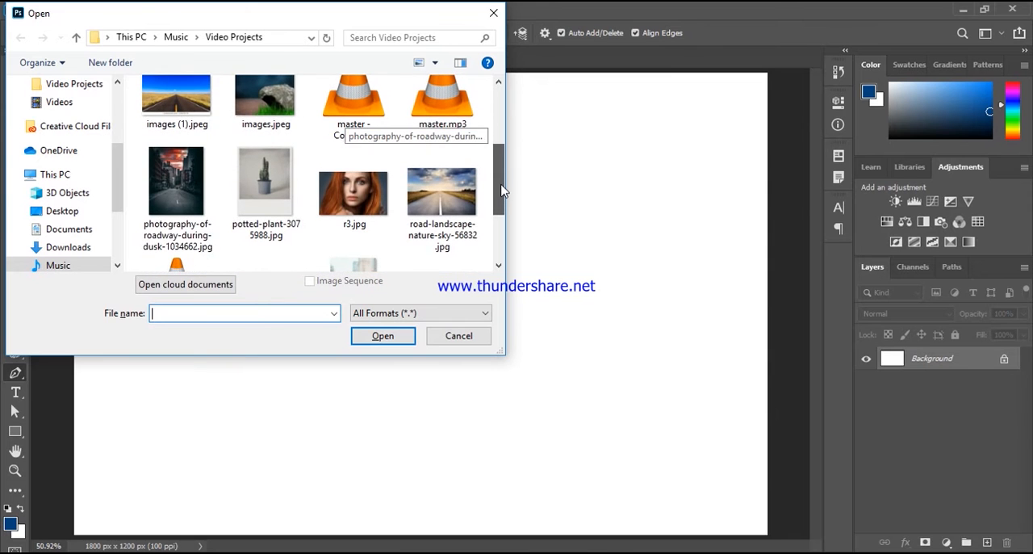
{"action": "double_click", "coordinate": [266, 191]}
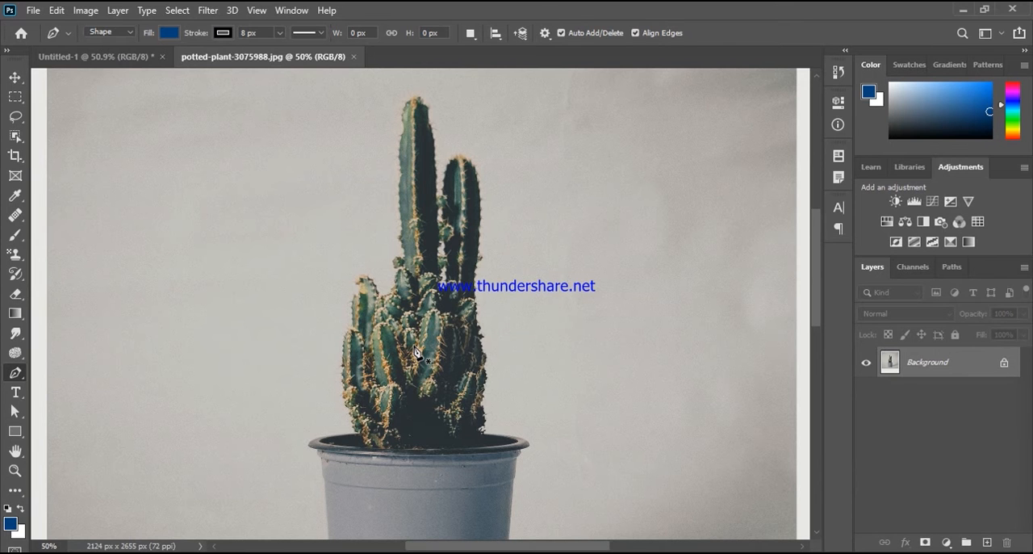
Step: Set the Pen tool's drawing mode to Path
{"action": "left_click", "coordinate": [122, 32]}
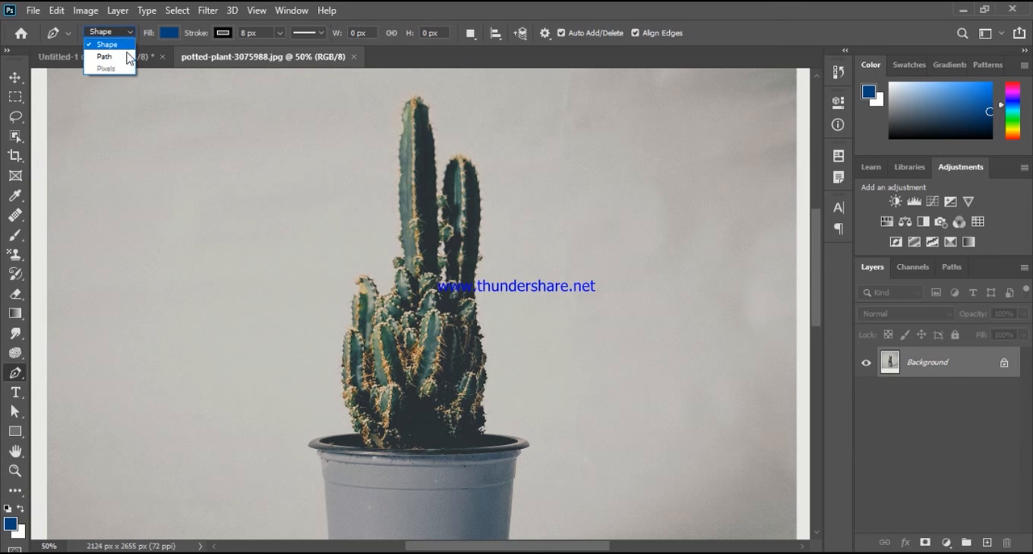
{"action": "left_click", "coordinate": [130, 57]}
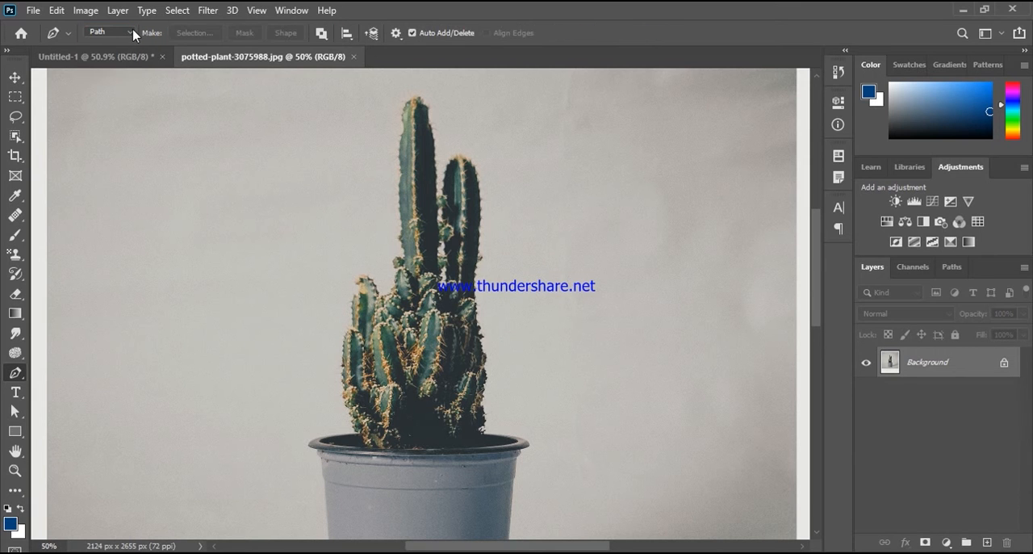
{"action": "left_click", "coordinate": [130, 32]}
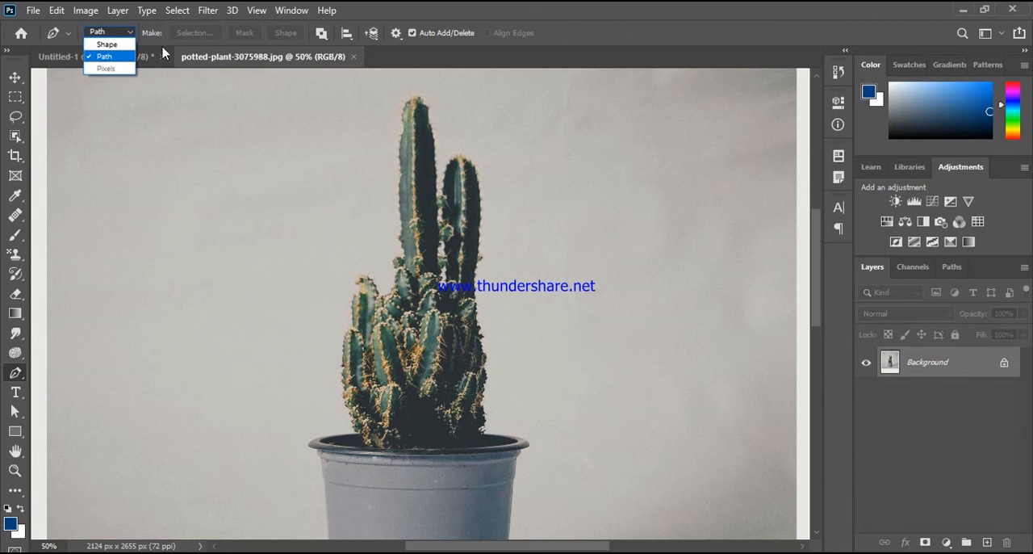
{"action": "left_click", "coordinate": [125, 61]}
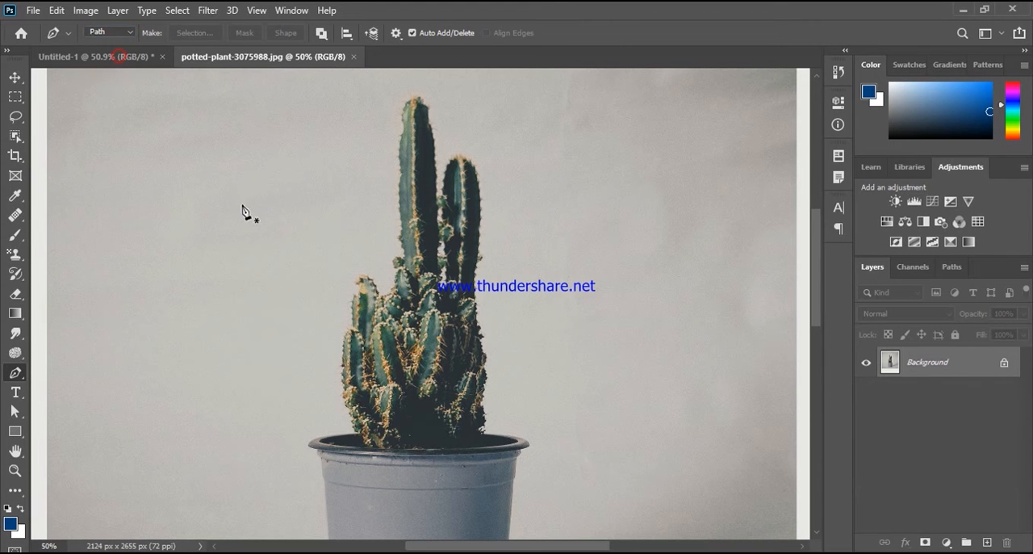
Step: Trace a closed path with straight and curved segments around the cactus, from the pot's rim up over both stems and back
{"action": "left_click", "coordinate": [356, 433]}
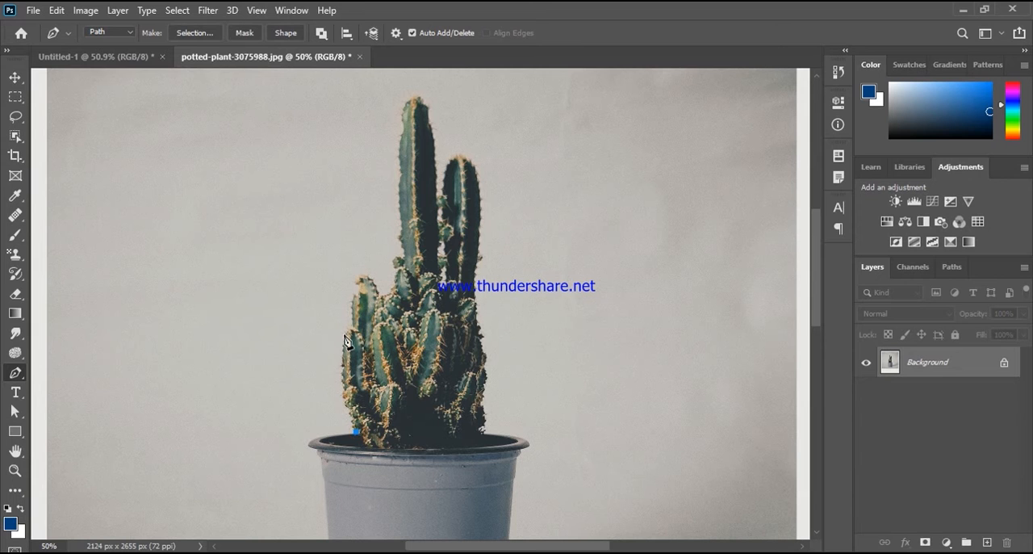
{"action": "left_click_drag", "start_coordinate": [348, 331], "coordinate": [367, 301]}
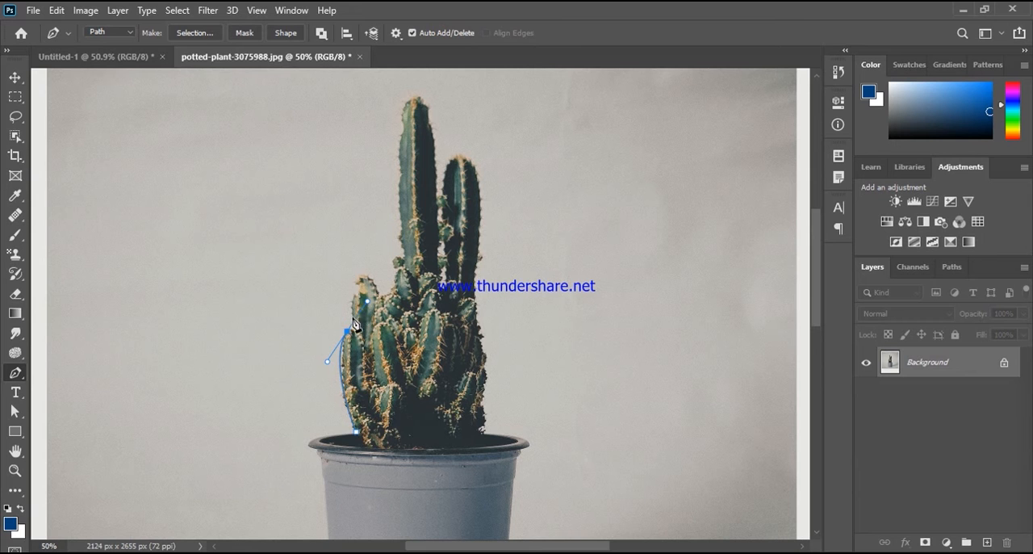
{"action": "left_click", "coordinate": [357, 277]}
{"action": "left_click_drag", "start_coordinate": [386, 253], "coordinate": [392, 242]}
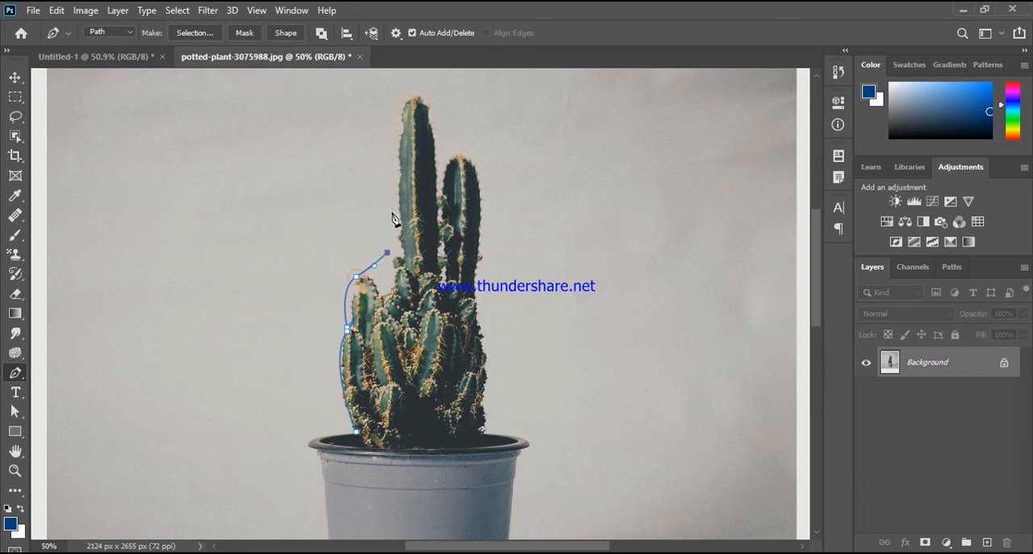
{"action": "left_click", "coordinate": [394, 148]}
{"action": "left_click", "coordinate": [398, 97]}
{"action": "left_click_drag", "start_coordinate": [432, 100], "coordinate": [488, 166]}
{"action": "left_click", "coordinate": [491, 292]}
{"action": "left_click", "coordinate": [497, 391]}
{"action": "left_click_drag", "start_coordinate": [498, 417], "coordinate": [536, 443]}
{"action": "left_click", "coordinate": [534, 439]}
{"action": "left_click", "coordinate": [358, 436]}
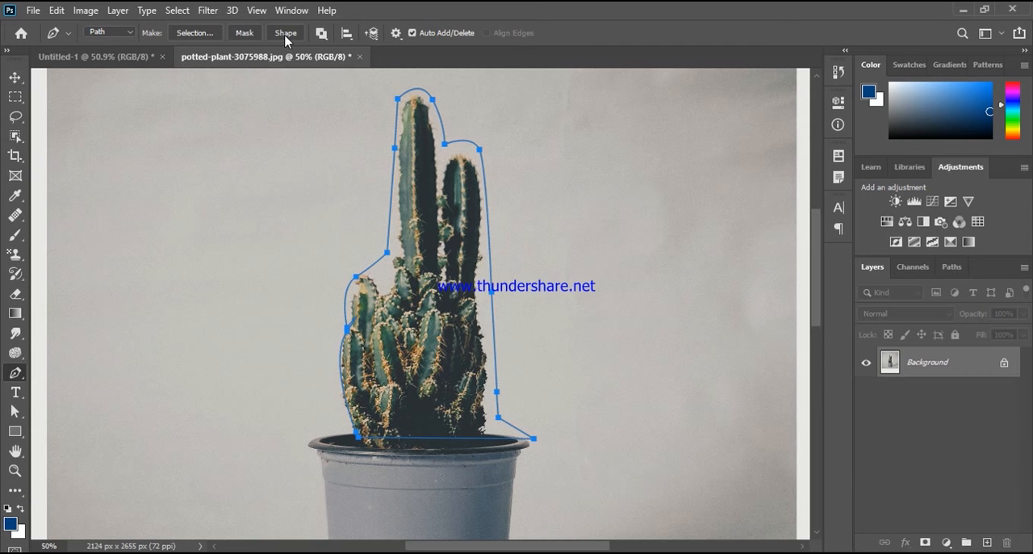
Step: Try converting the cactus path into a new selection with a feather radius of 0 pixels, and bring the path back
{"action": "right_click", "coordinate": [427, 267]}
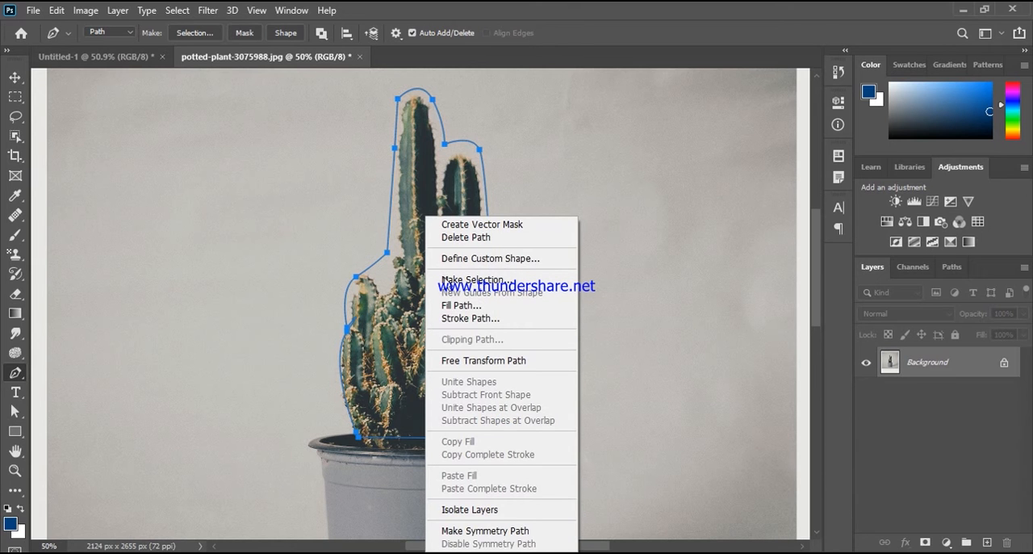
{"action": "left_click", "coordinate": [481, 280]}
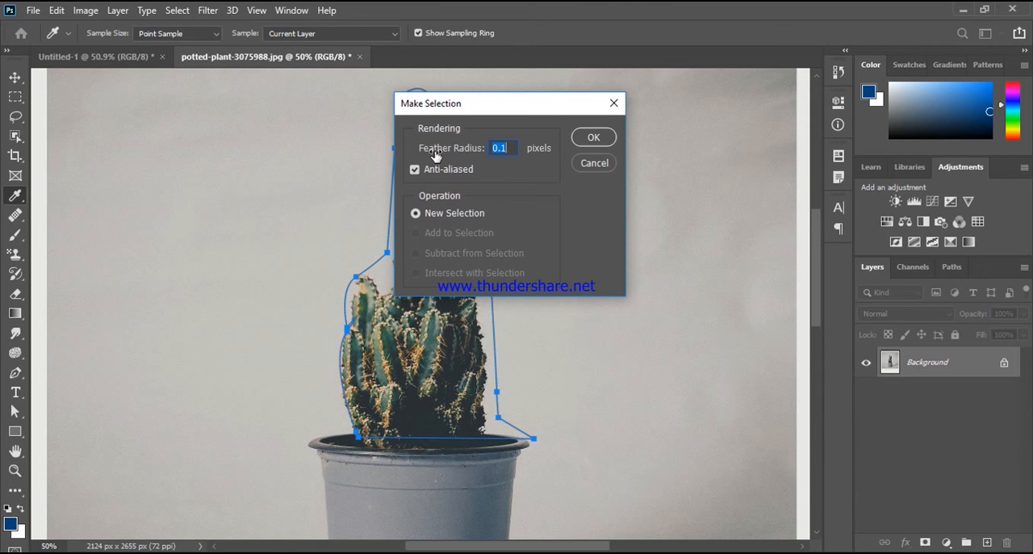
{"action": "type", "text": "0"}
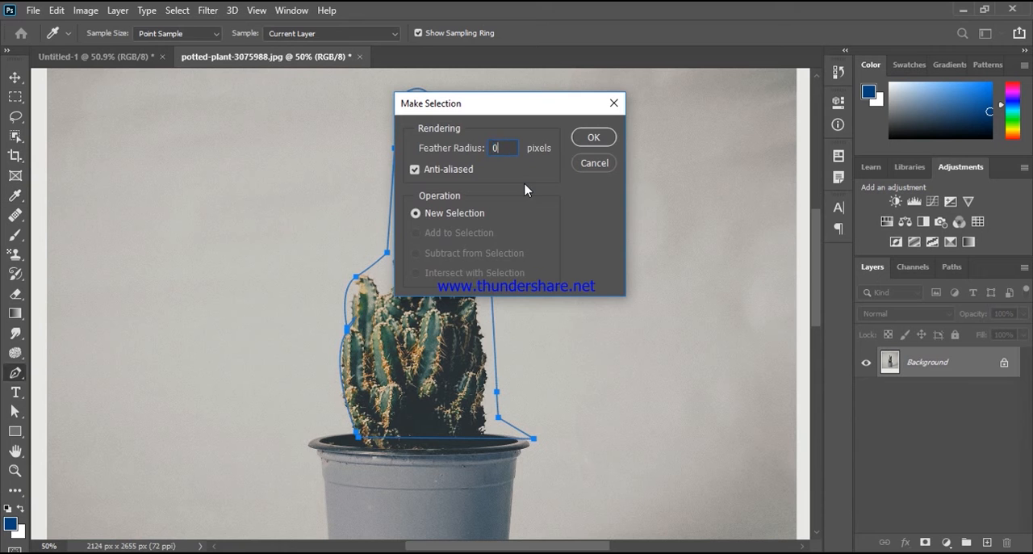
{"action": "key", "text": "Return"}
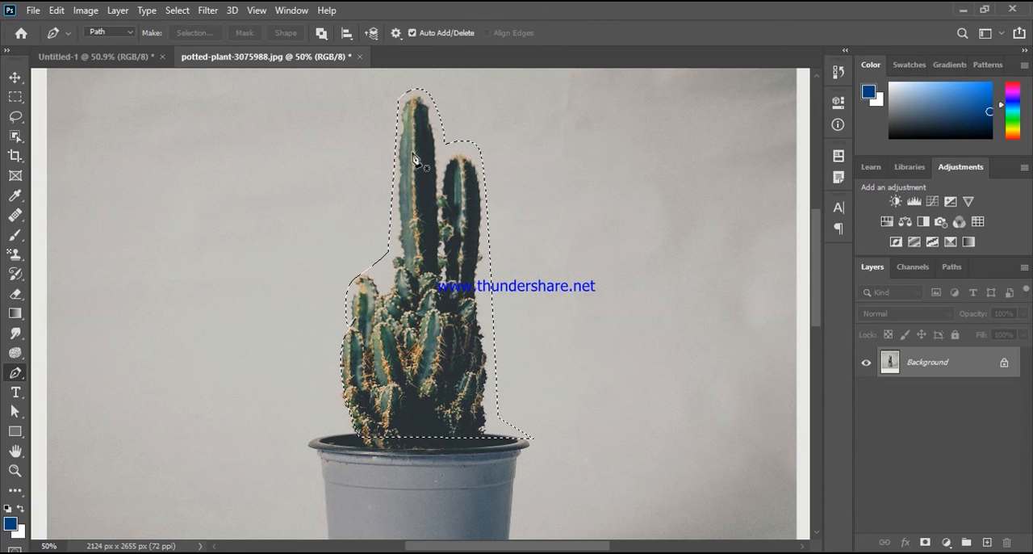
{"action": "key", "text": "ctrl+d"}
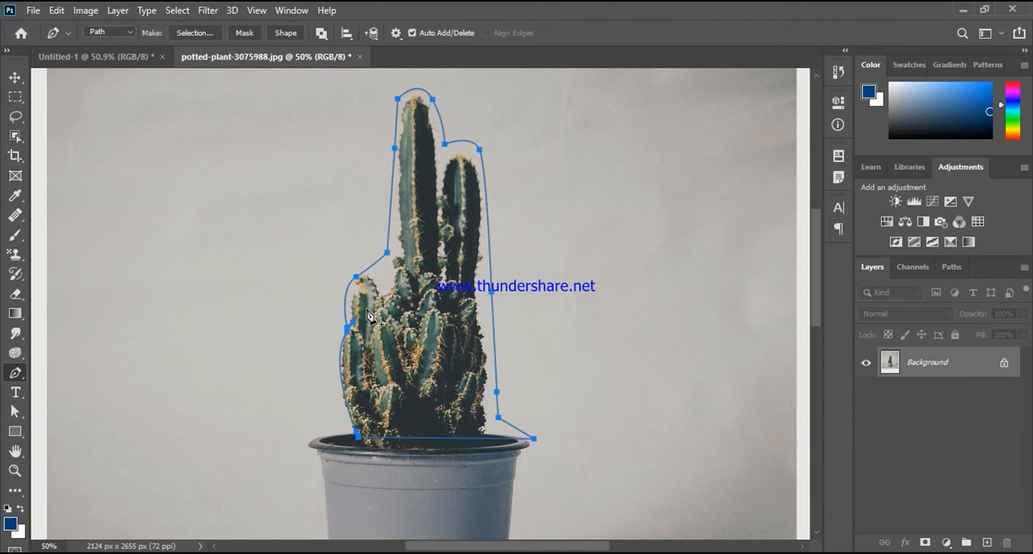
Step: Make a new anti-aliased selection from the cactus path with a feather radius of 0 pixels
{"action": "right_click", "coordinate": [416, 279]}
{"action": "left_click", "coordinate": [442, 281]}
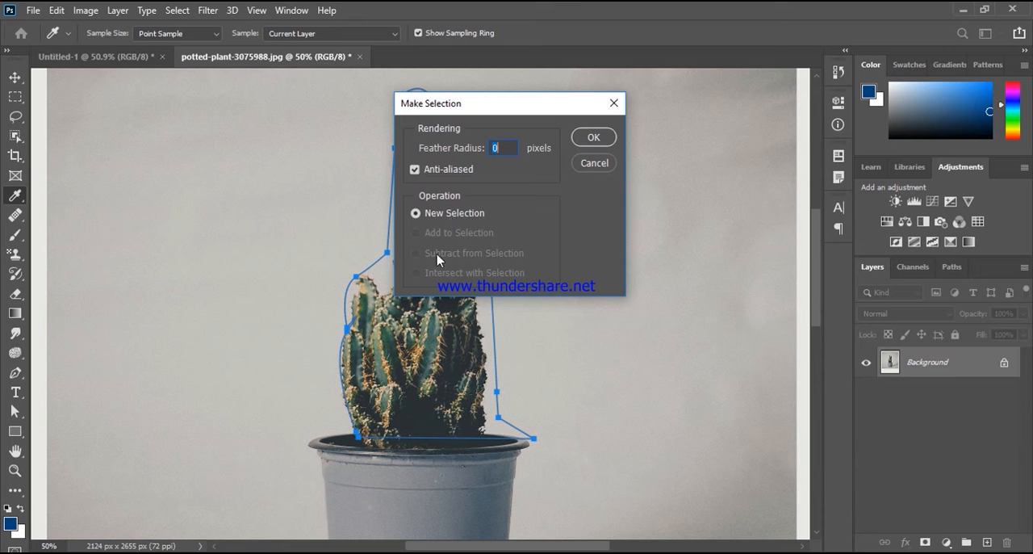
{"action": "left_click", "coordinate": [593, 137]}
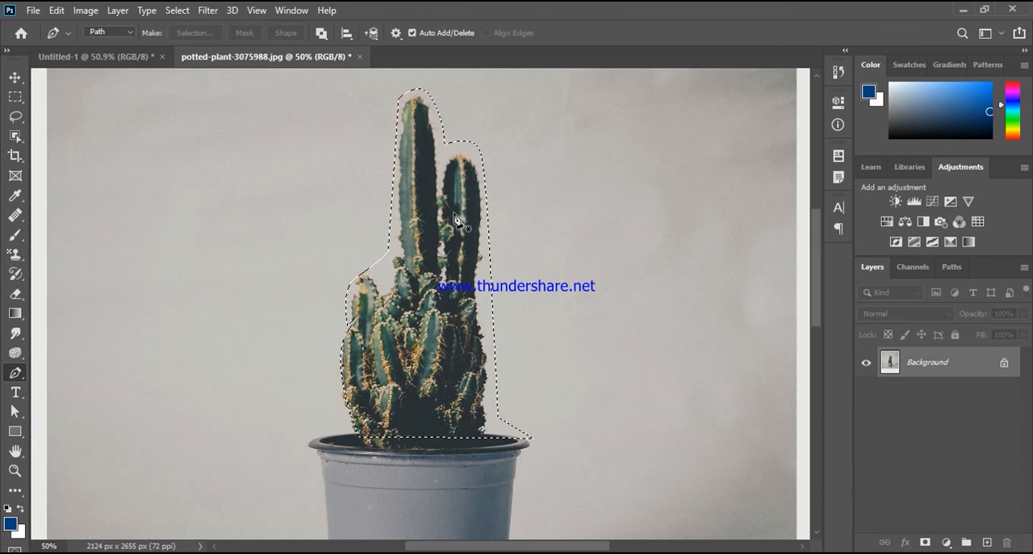
Step: Try moving the selected cactus with the Move tool, undo the move and clear the selection
{"action": "left_click", "coordinate": [15, 77]}
{"action": "left_click_drag", "start_coordinate": [429, 317], "coordinate": [409, 339]}
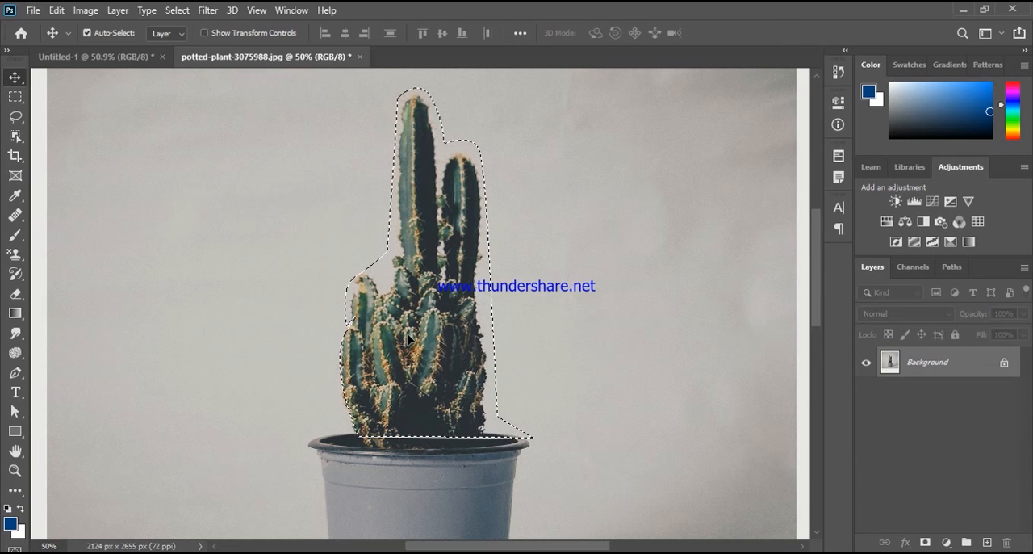
{"action": "key", "text": "ctrl+z"}
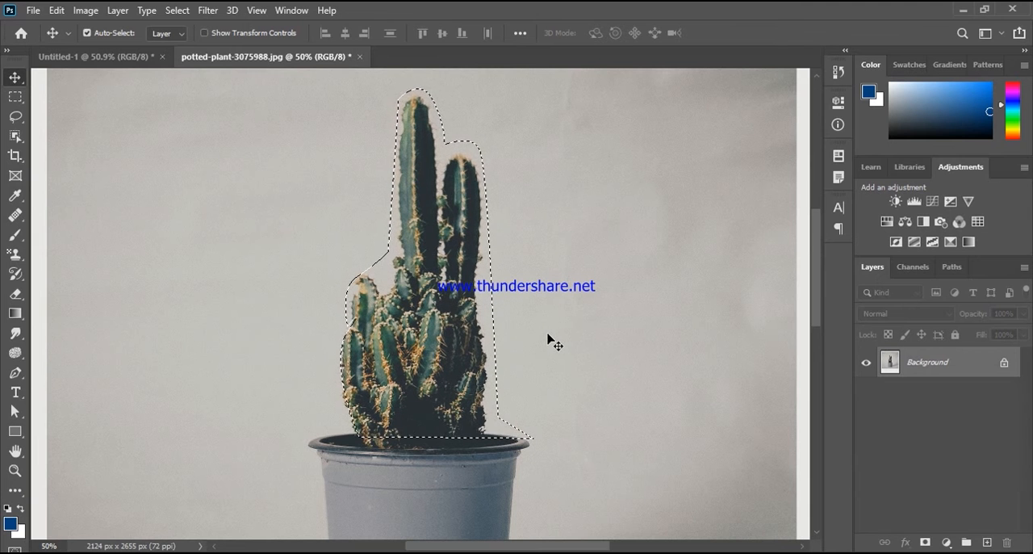
{"action": "key", "text": "ctrl+d"}
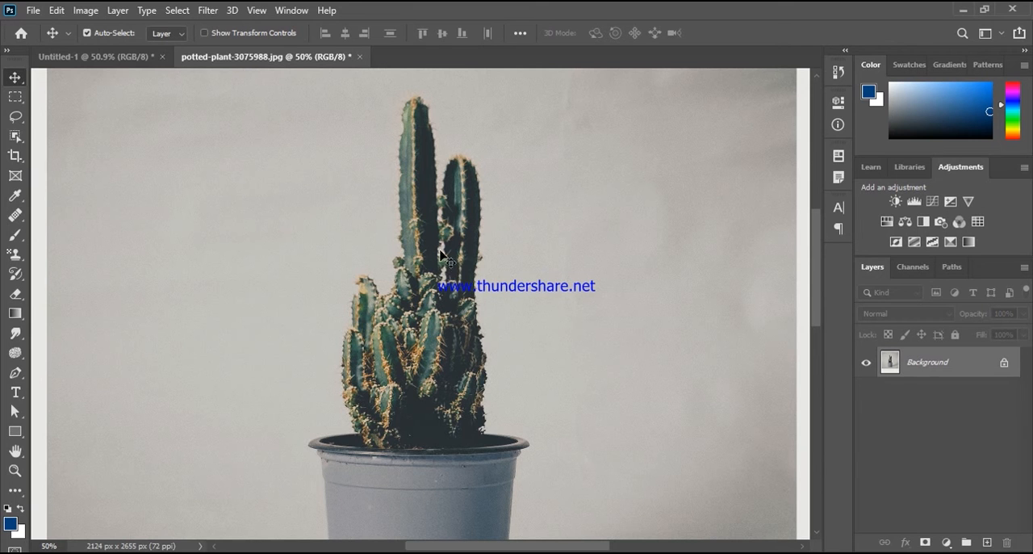
Step: Try tracing the small background gap between the cactus stems with the Pen tool, and undo the new path
{"action": "left_click", "coordinate": [12, 376]}
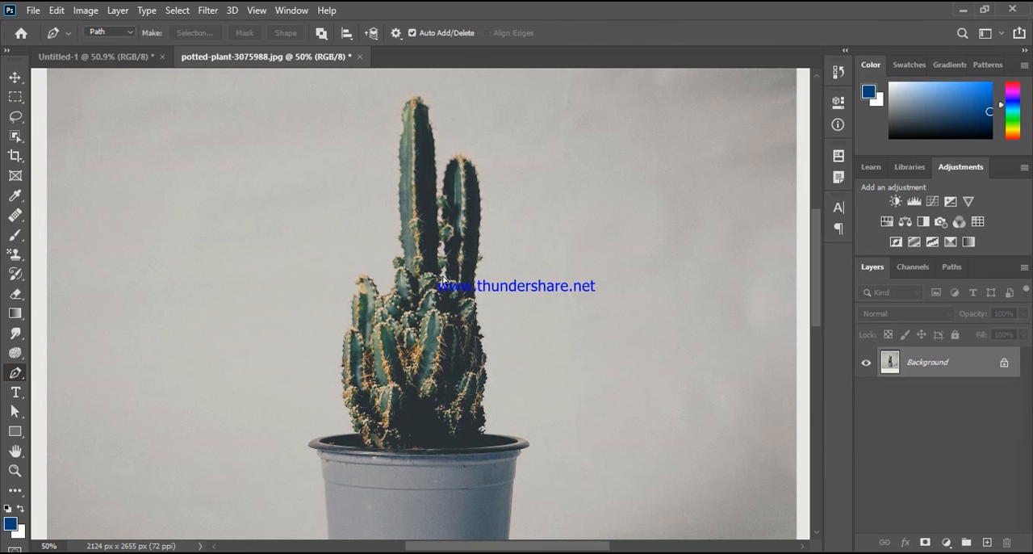
{"action": "scroll", "coordinate": [443, 278], "scroll_direction": "up", "scroll_amount": 4}
{"action": "scroll", "coordinate": [442, 279], "scroll_direction": "up", "scroll_amount": 2}
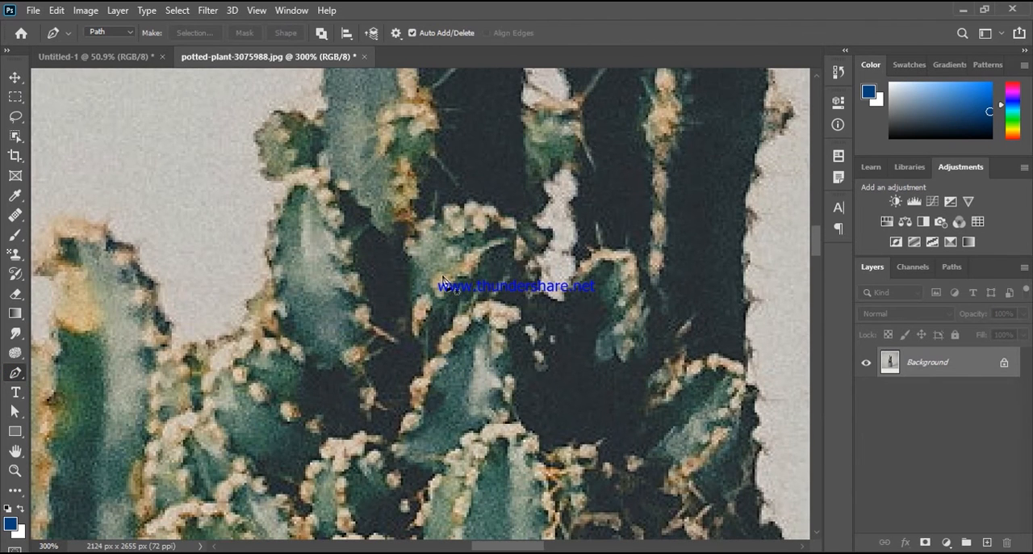
{"action": "left_click", "coordinate": [570, 171]}
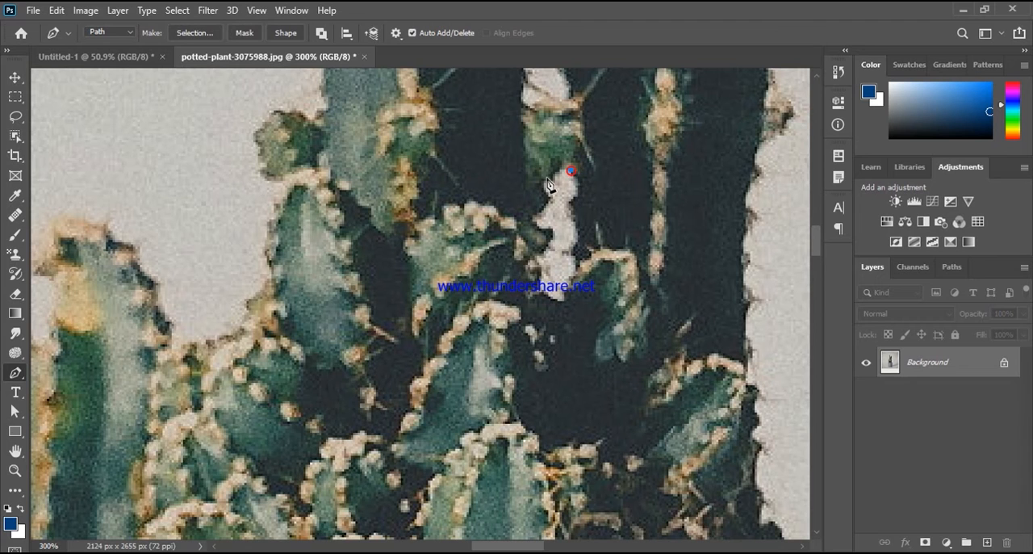
{"action": "left_click_drag", "start_coordinate": [547, 179], "coordinate": [551, 204]}
{"action": "left_click", "coordinate": [548, 193]}
{"action": "left_click", "coordinate": [537, 215]}
{"action": "left_click", "coordinate": [546, 237]}
{"action": "left_click_drag", "start_coordinate": [558, 300], "coordinate": [541, 324]}
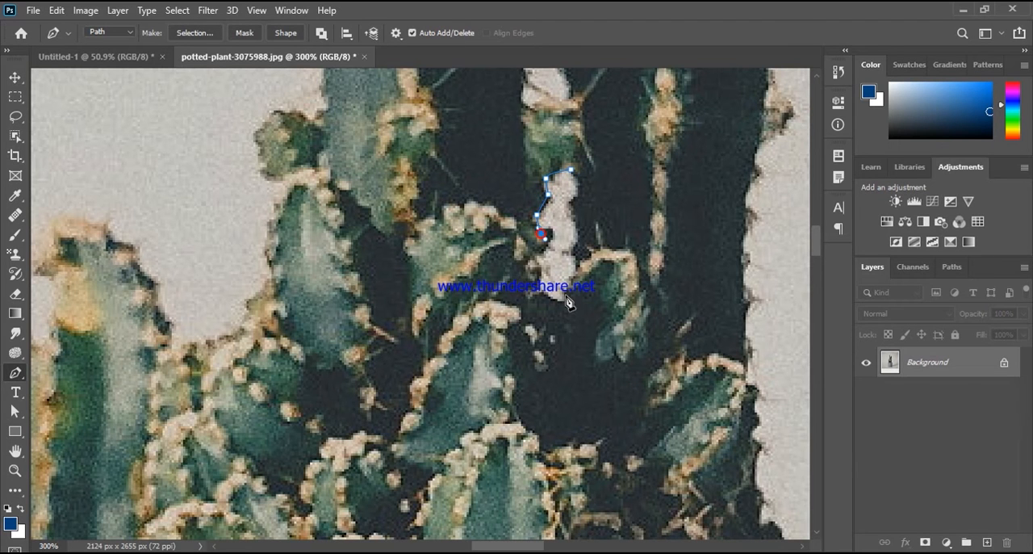
{"action": "key", "text": "ctrl+z"}
{"action": "key", "text": "ctrl+z"}
{"action": "key", "text": "ctrl+z"}
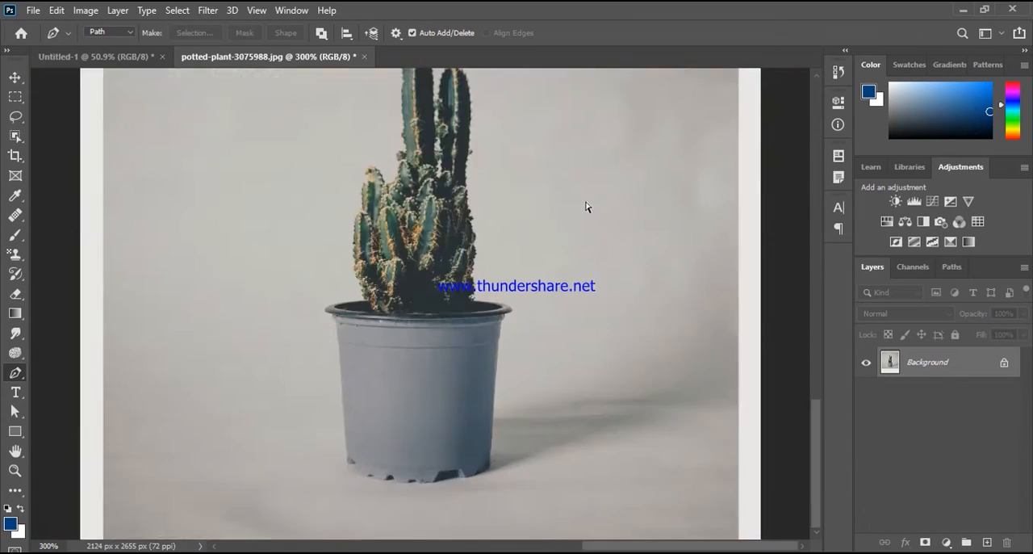
Step: Clear the selection around the cactus
{"action": "key", "text": "ctrl+0"}
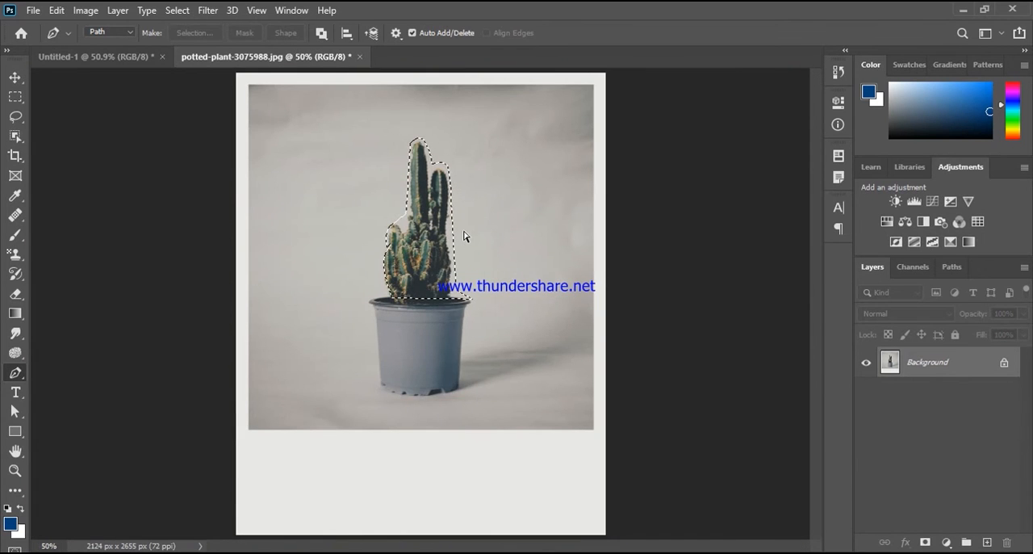
{"action": "key", "text": "ctrl+plus"}
{"action": "key", "text": "ctrl+plus"}
{"action": "key", "text": "ctrl+plus"}
{"action": "scroll", "coordinate": [464, 237], "scroll_direction": "up", "scroll_amount": 6}
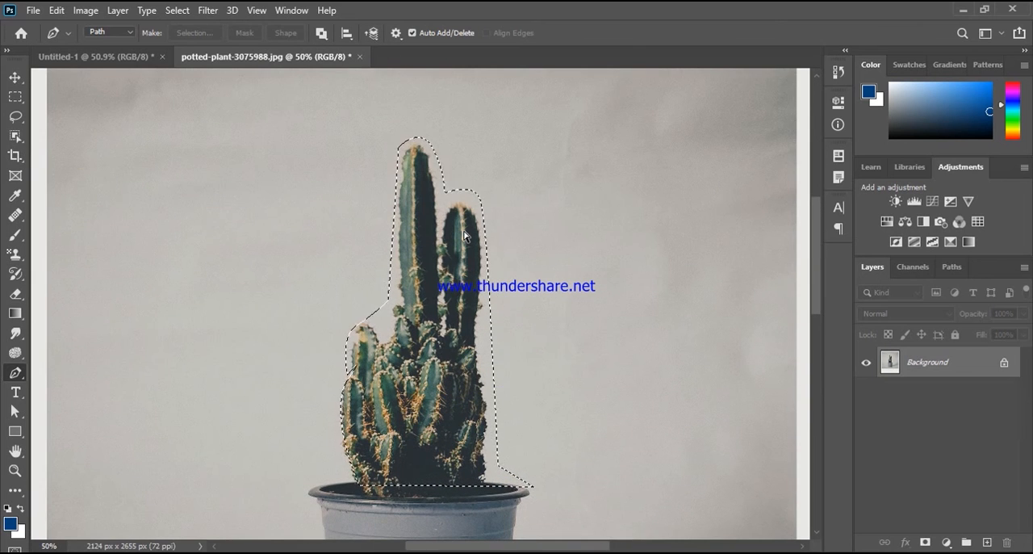
{"action": "key", "text": "ctrl+d"}
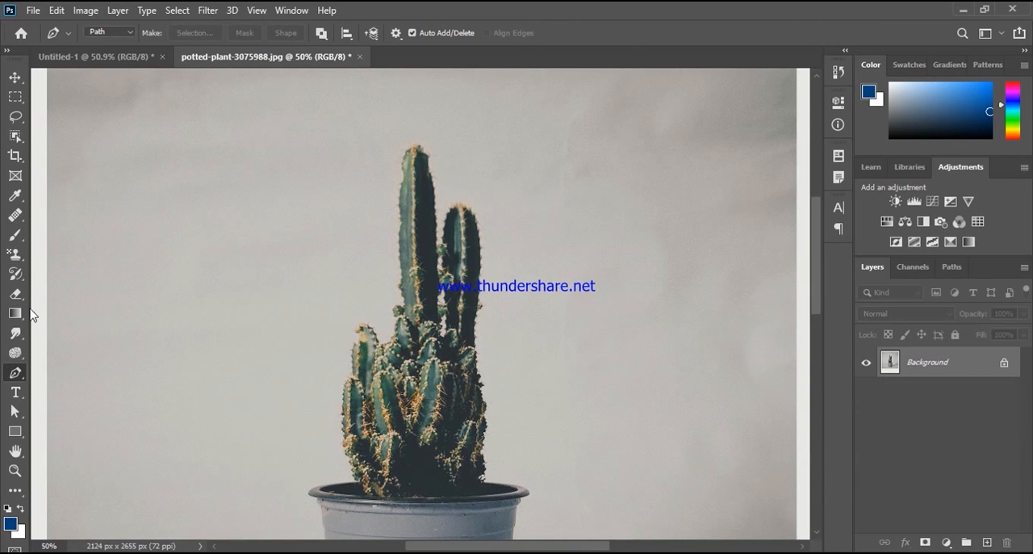
Step: Switch to the blank Untitled-1 document and set the Pen tool's drawing mode to Shape
{"action": "left_click", "coordinate": [114, 32]}
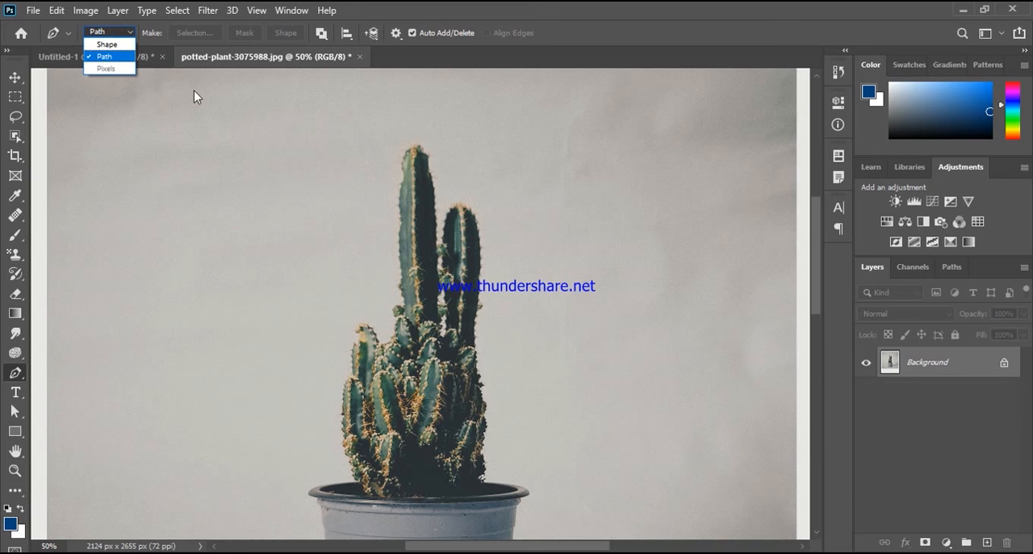
{"action": "left_click", "coordinate": [121, 41]}
{"action": "left_click", "coordinate": [124, 53]}
{"action": "left_click", "coordinate": [125, 30]}
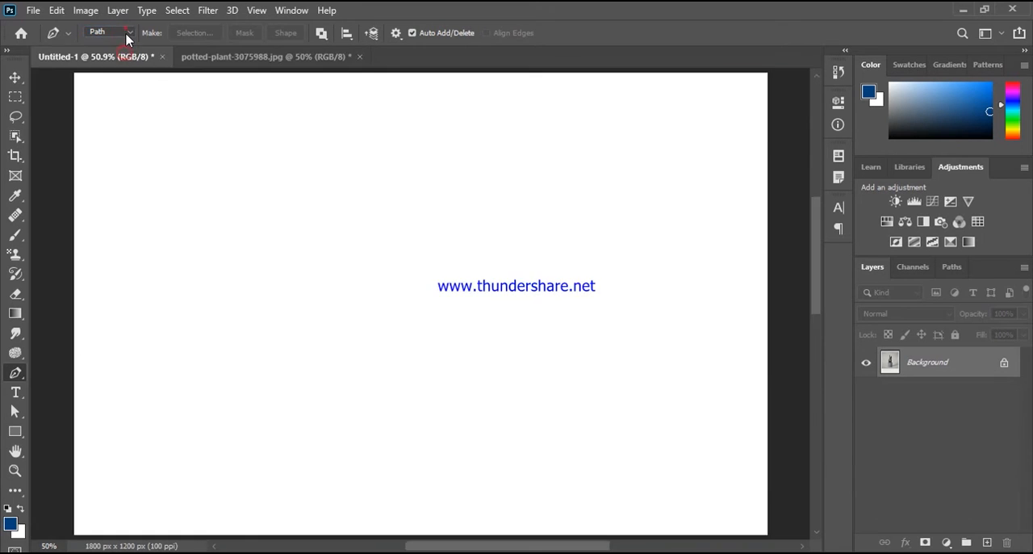
{"action": "left_click", "coordinate": [126, 30]}
{"action": "left_click", "coordinate": [125, 36]}
{"action": "left_click", "coordinate": [123, 46]}
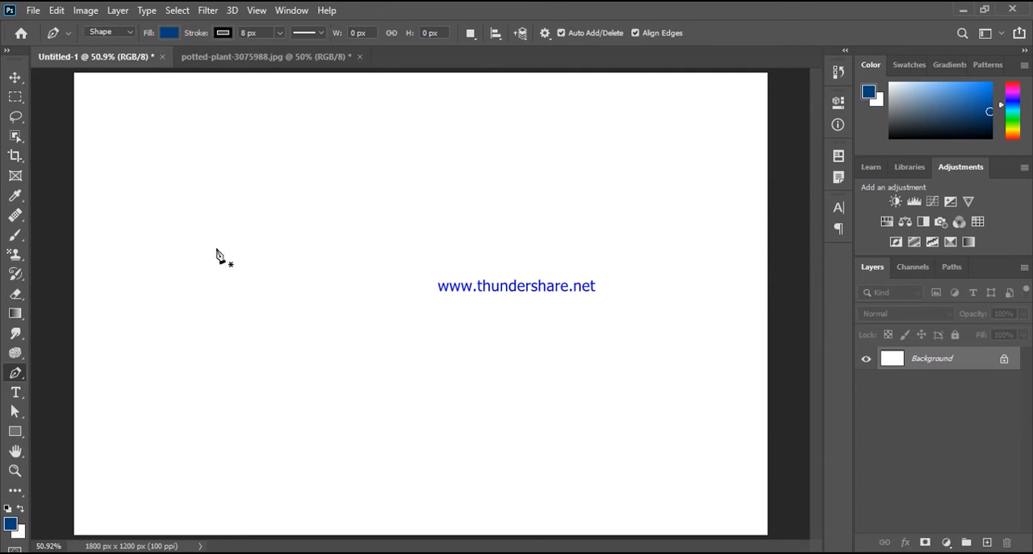
Step: Draw a closed, wavy five-point shape about 1080 px wide and 565 px high on the blank canvas
{"action": "left_click", "coordinate": [127, 263]}
{"action": "left_click_drag", "start_coordinate": [382, 221], "coordinate": [502, 307]}
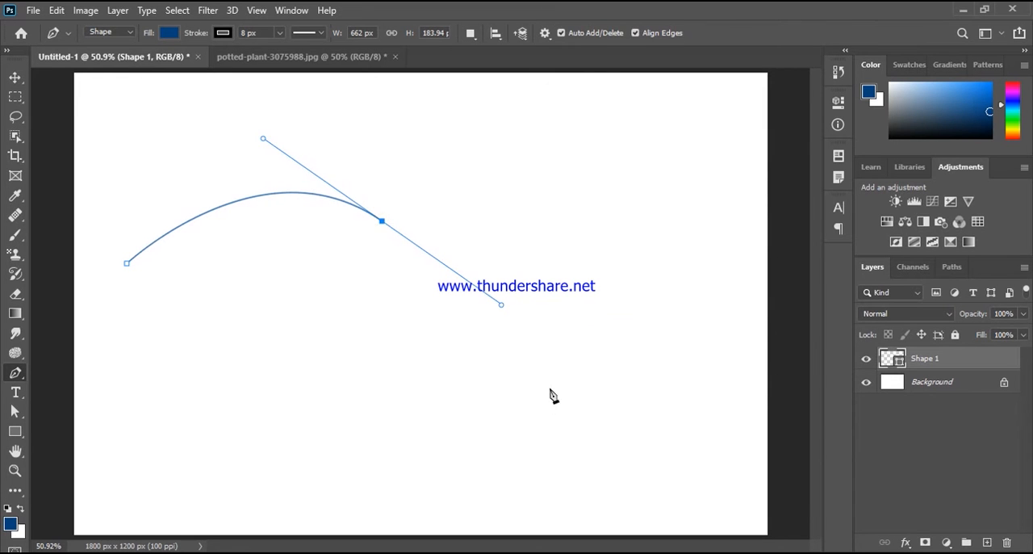
{"action": "left_click_drag", "start_coordinate": [479, 391], "coordinate": [346, 464]}
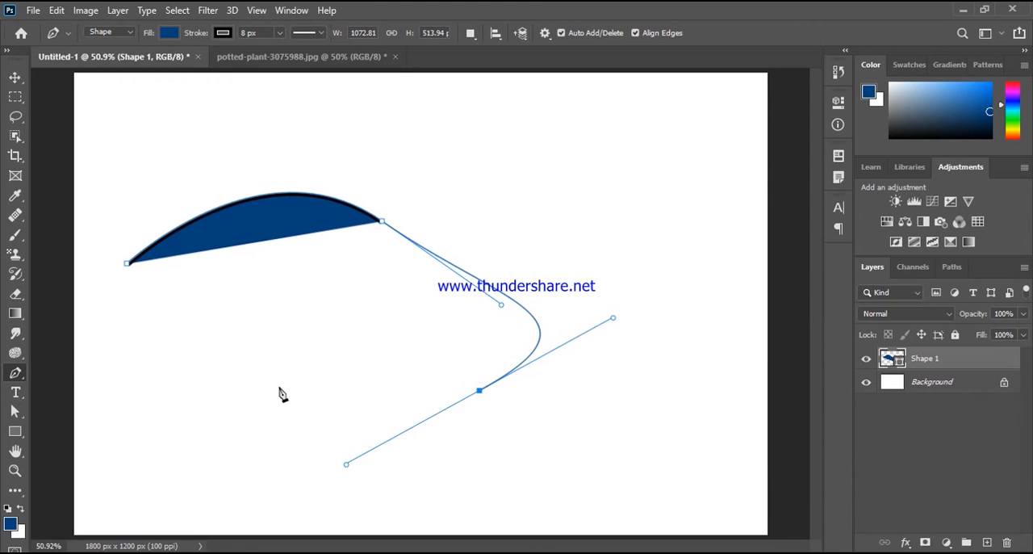
{"action": "left_click_drag", "start_coordinate": [284, 342], "coordinate": [202, 479]}
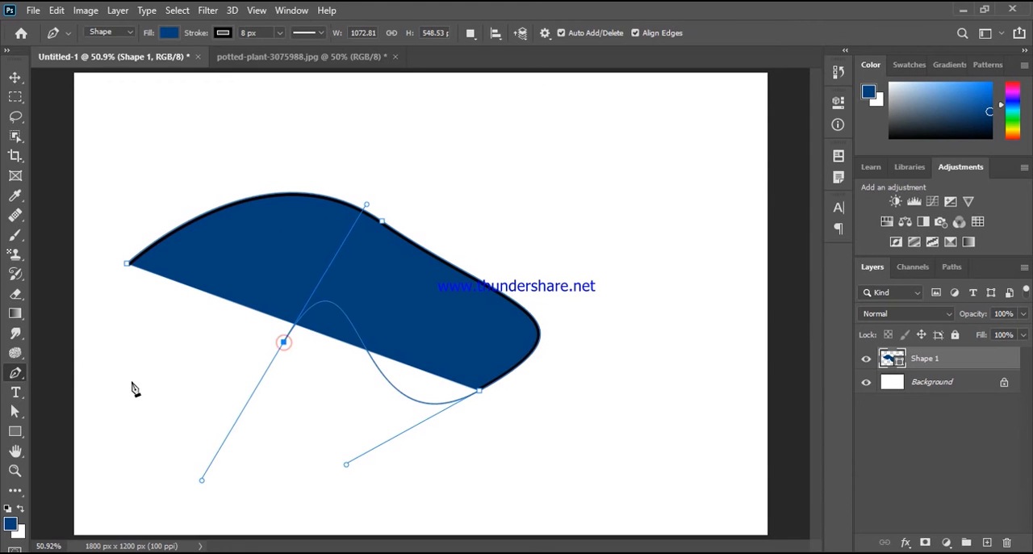
{"action": "left_click_drag", "start_coordinate": [128, 338], "coordinate": [151, 303]}
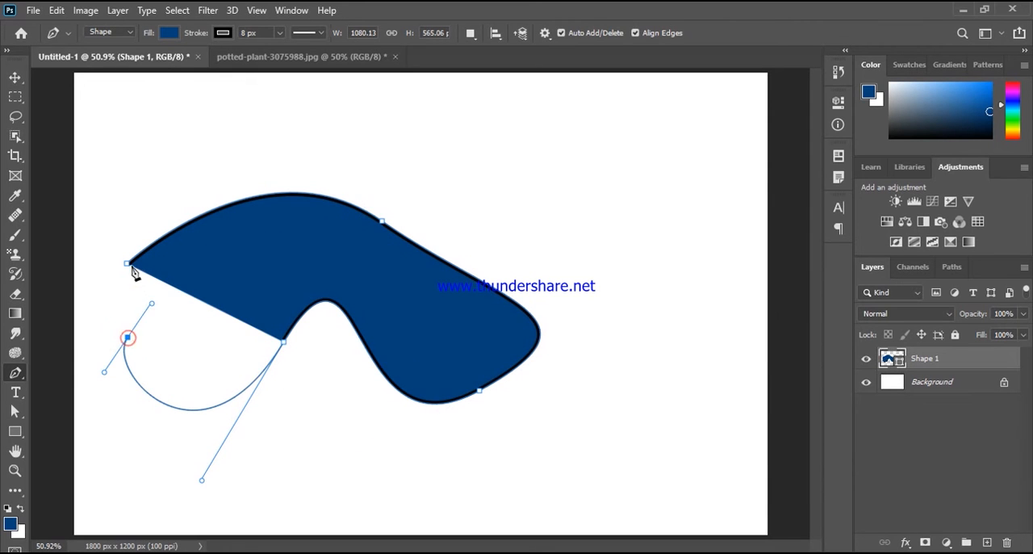
{"action": "left_click", "coordinate": [129, 266]}
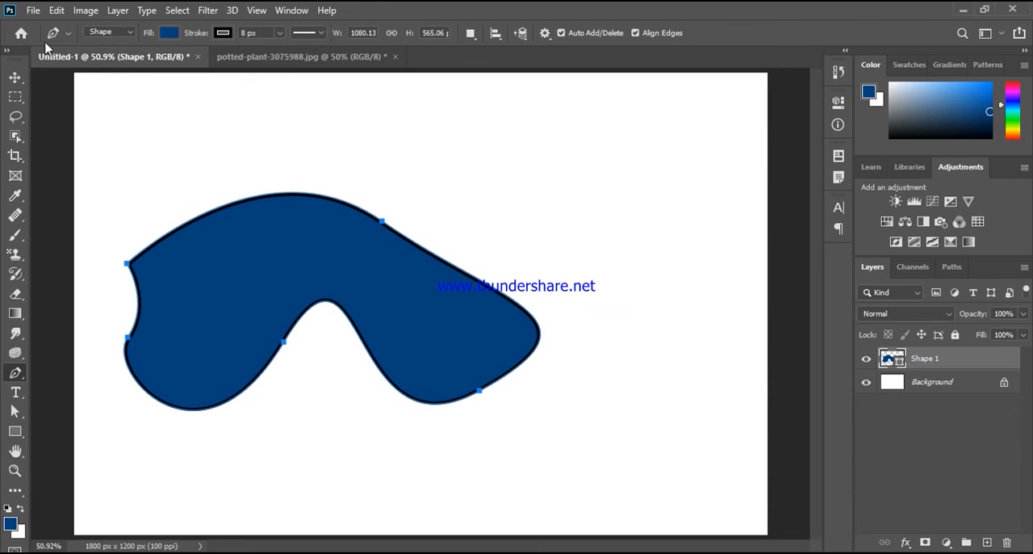
Step: Move the wavy blue shape to the right, toward the horizontal centre of the canvas
{"action": "left_click", "coordinate": [15, 77]}
{"action": "left_click", "coordinate": [437, 149]}
{"action": "left_click_drag", "start_coordinate": [383, 304], "coordinate": [461, 316]}
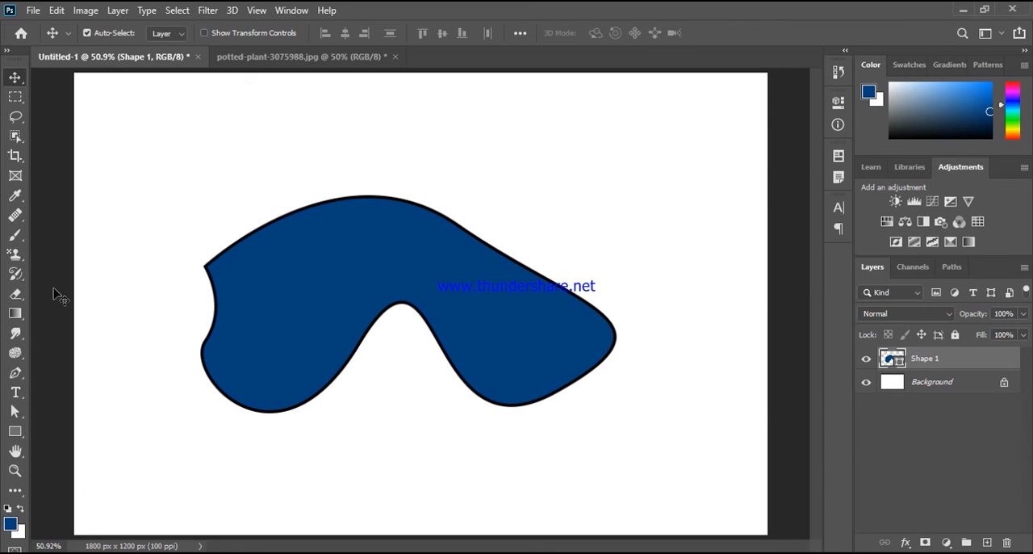
Step: Set the wavy shape's stroke to no color with the Pen tool active, discarding any stray anchor point placed above it
{"action": "left_click", "coordinate": [15, 373]}
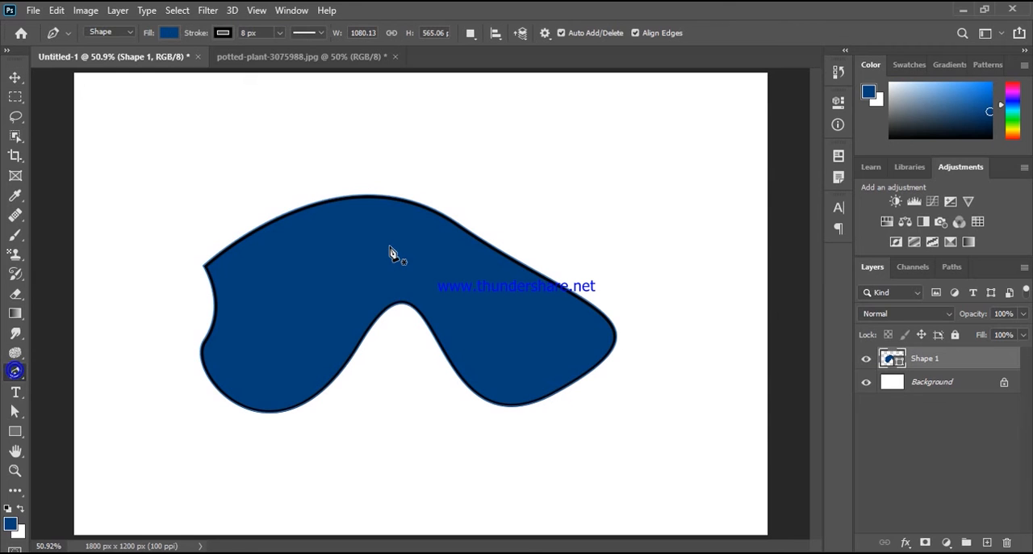
{"action": "left_click", "coordinate": [223, 33]}
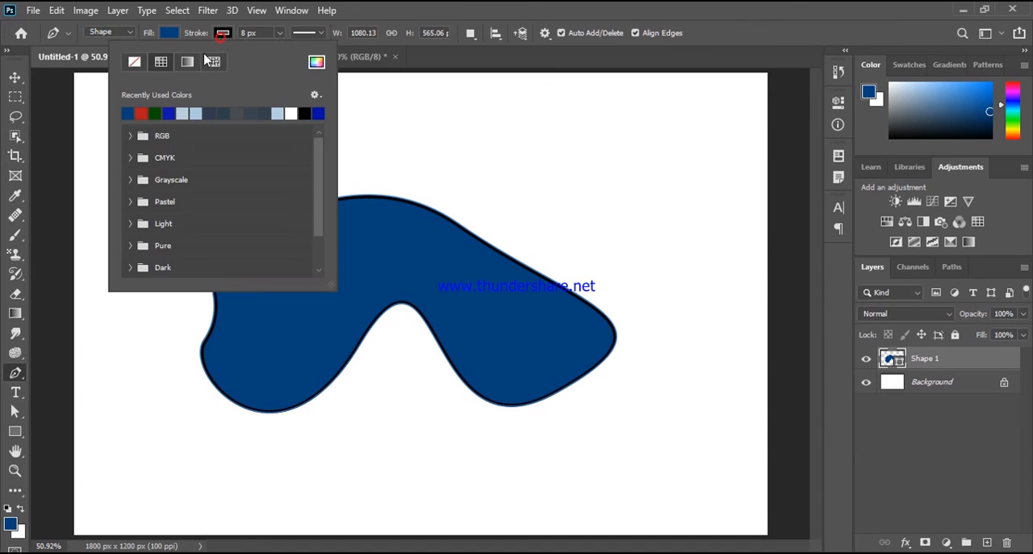
{"action": "left_click", "coordinate": [134, 63]}
{"action": "left_click", "coordinate": [368, 120]}
{"action": "left_click", "coordinate": [372, 113]}
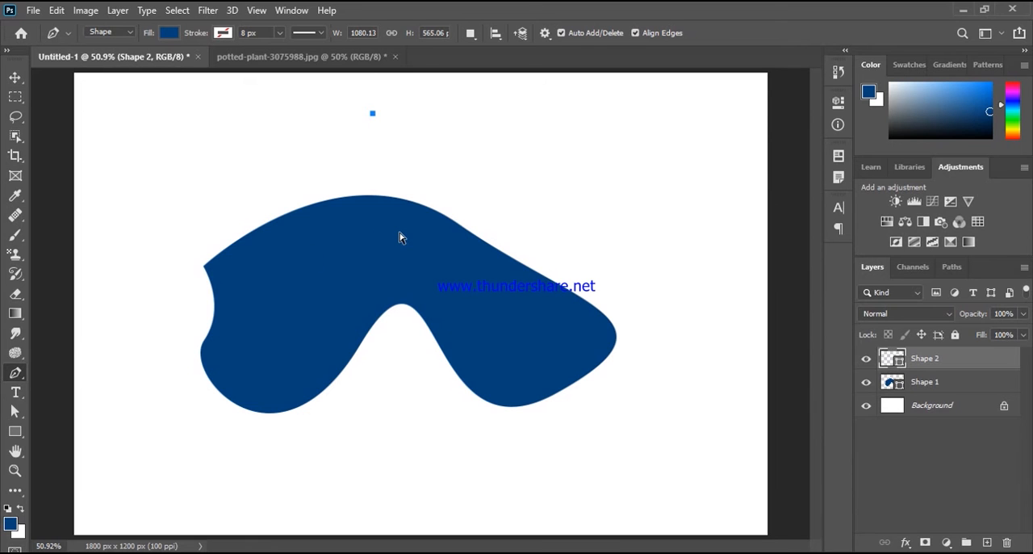
{"action": "key", "text": "ctrl+z"}
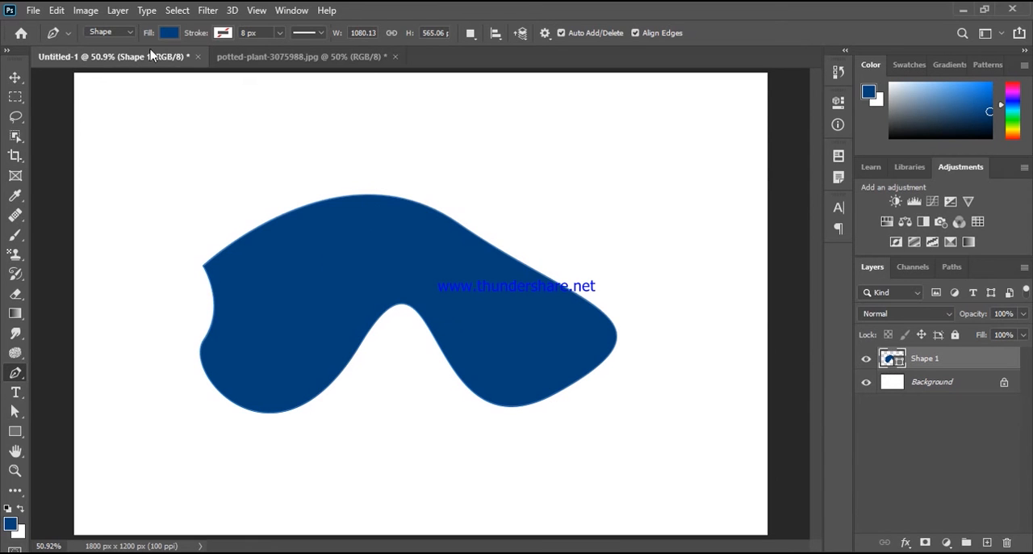
Step: Delete the wavy blue shape from the canvas after moving it slightly upward
{"action": "left_click", "coordinate": [14, 77]}
{"action": "left_click", "coordinate": [246, 151]}
{"action": "left_click_drag", "start_coordinate": [370, 263], "coordinate": [397, 208]}
{"action": "key", "text": "Delete"}
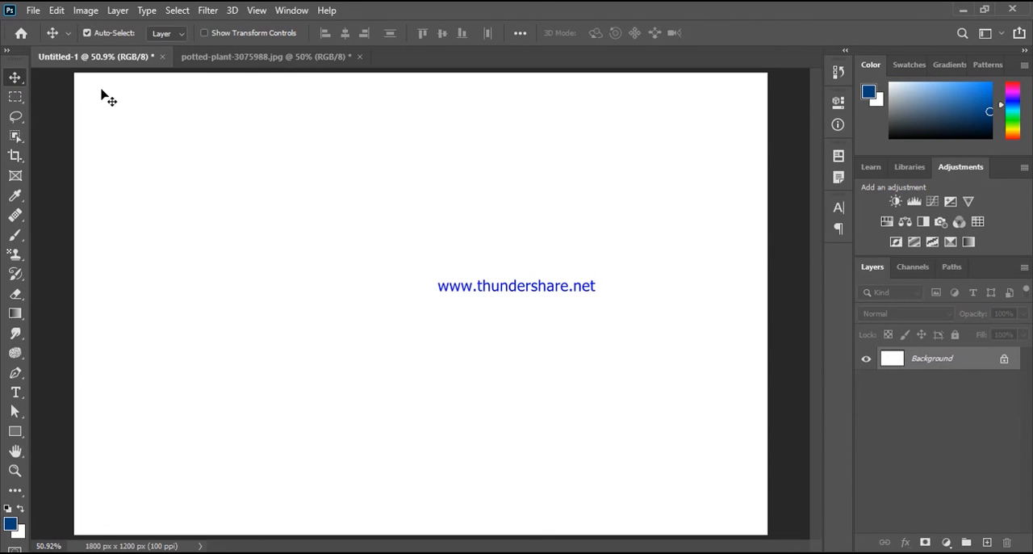
Step: Draw a closed three-anchor Pen shape with one curved side, about 281 px wide and 407 px high, near the canvas centre
{"action": "left_click_drag", "start_coordinate": [15, 374], "coordinate": [64, 371]}
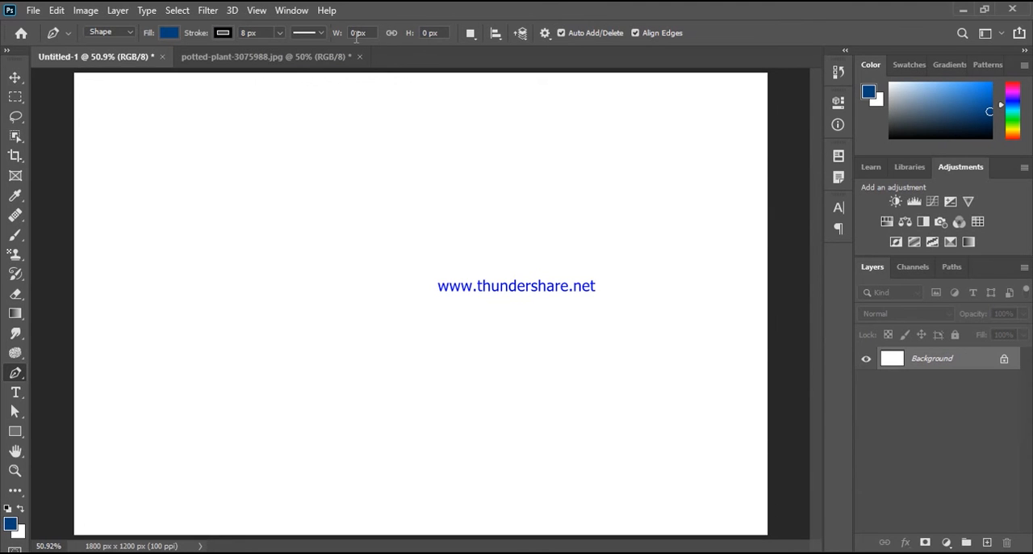
{"action": "left_click_drag", "start_coordinate": [347, 38], "coordinate": [417, 39]}
{"action": "left_click_drag", "start_coordinate": [362, 175], "coordinate": [247, 320]}
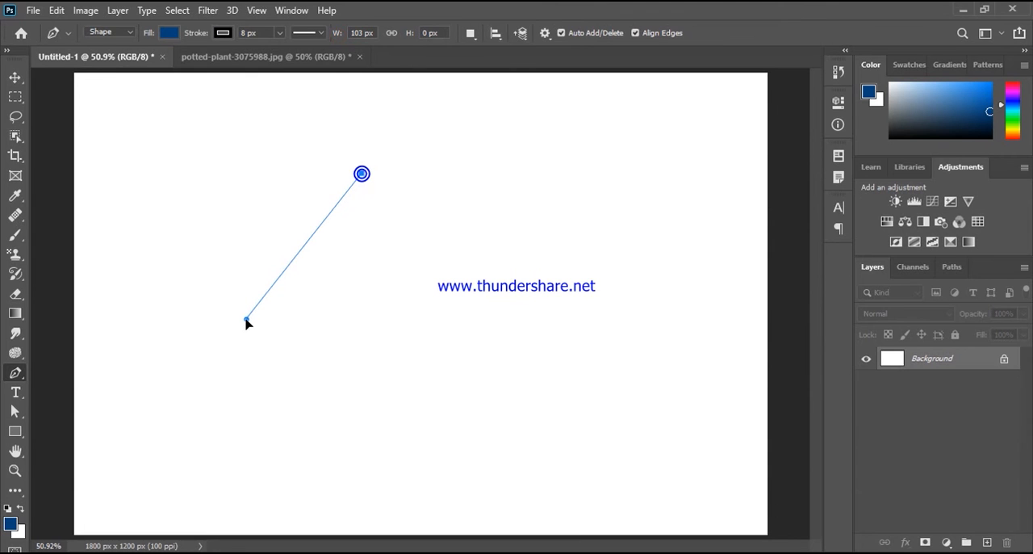
{"action": "left_click", "coordinate": [432, 330]}
{"action": "left_click", "coordinate": [408, 208]}
{"action": "left_click", "coordinate": [362, 174]}
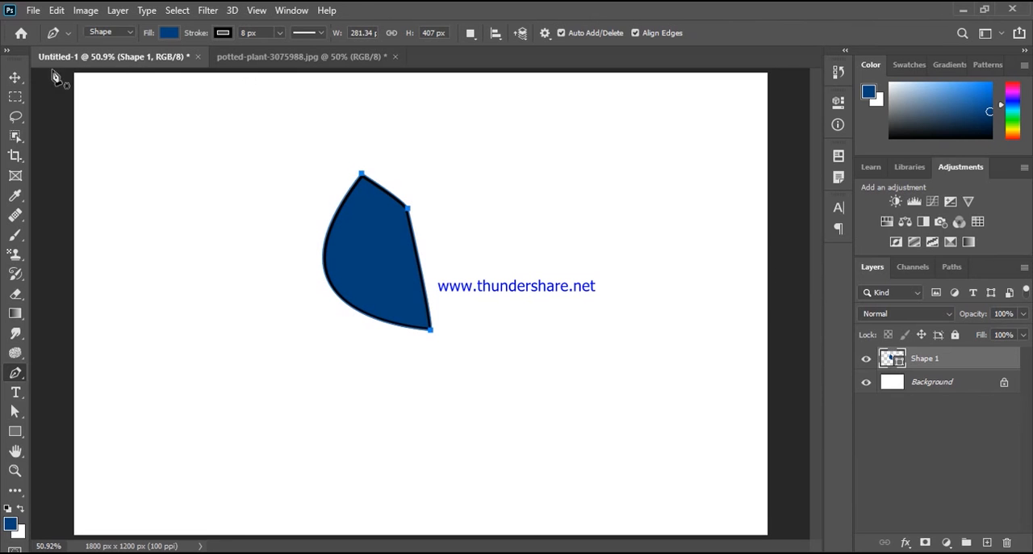
Step: Widen the shape to about 438 px, link its width and height, and scale it proportionally to 618 × 574 px
{"action": "left_click_drag", "start_coordinate": [336, 38], "coordinate": [461, 48]}
{"action": "left_click", "coordinate": [390, 35]}
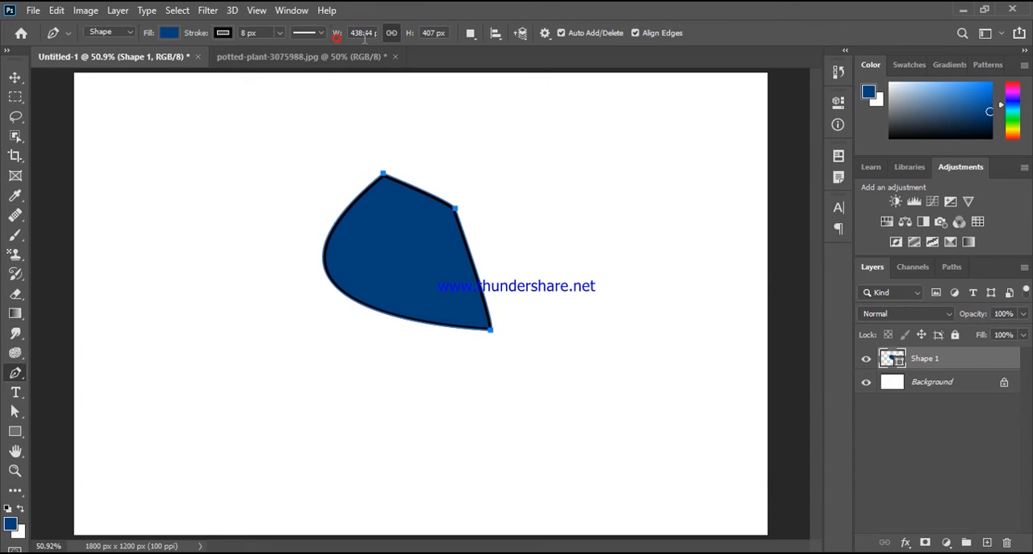
{"action": "left_click_drag", "start_coordinate": [335, 37], "coordinate": [474, 40]}
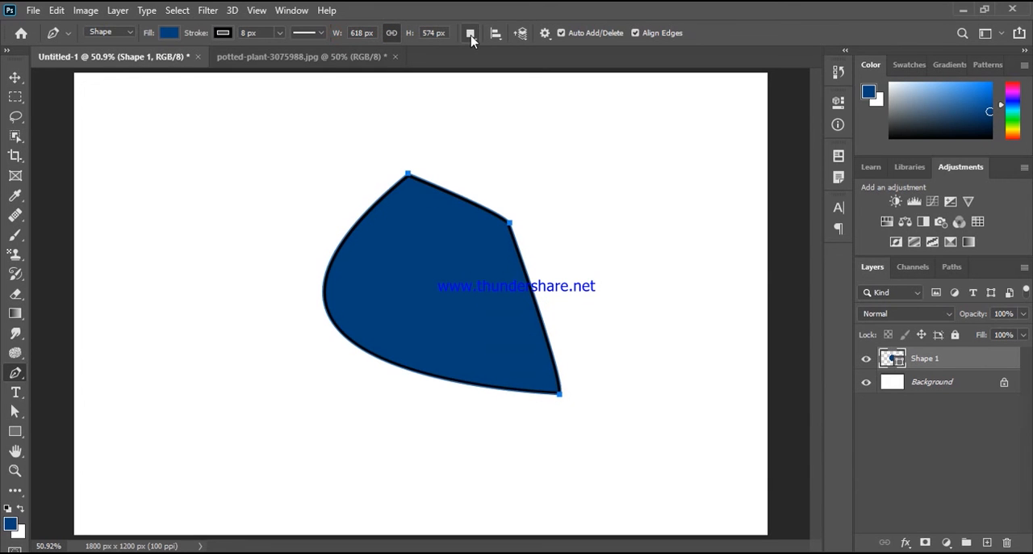
Step: Deselect the resized shape's path and delete its layer, leaving only the Background
{"action": "left_click", "coordinate": [14, 76]}
{"action": "left_click", "coordinate": [135, 163]}
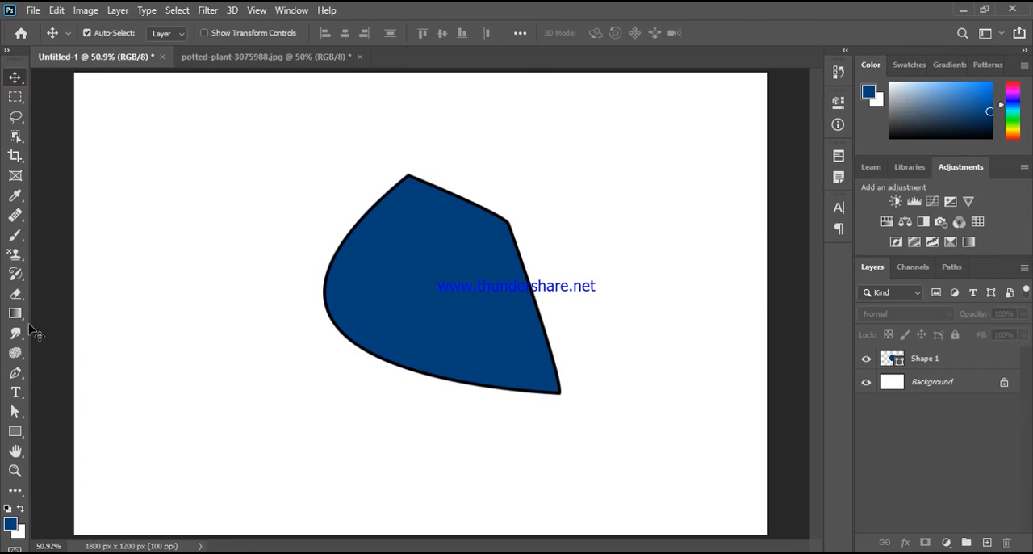
{"action": "left_click", "coordinate": [12, 375]}
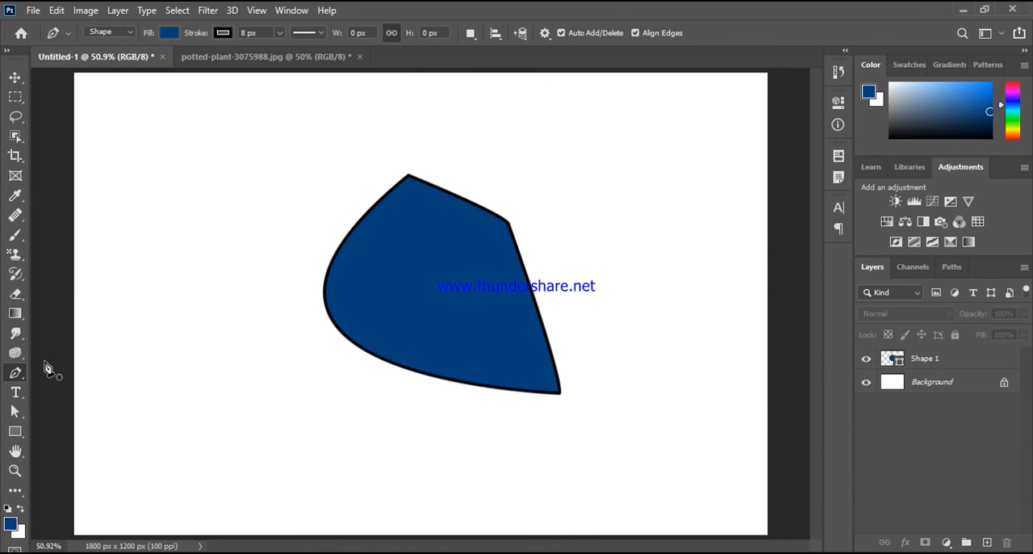
{"action": "left_click", "coordinate": [19, 76]}
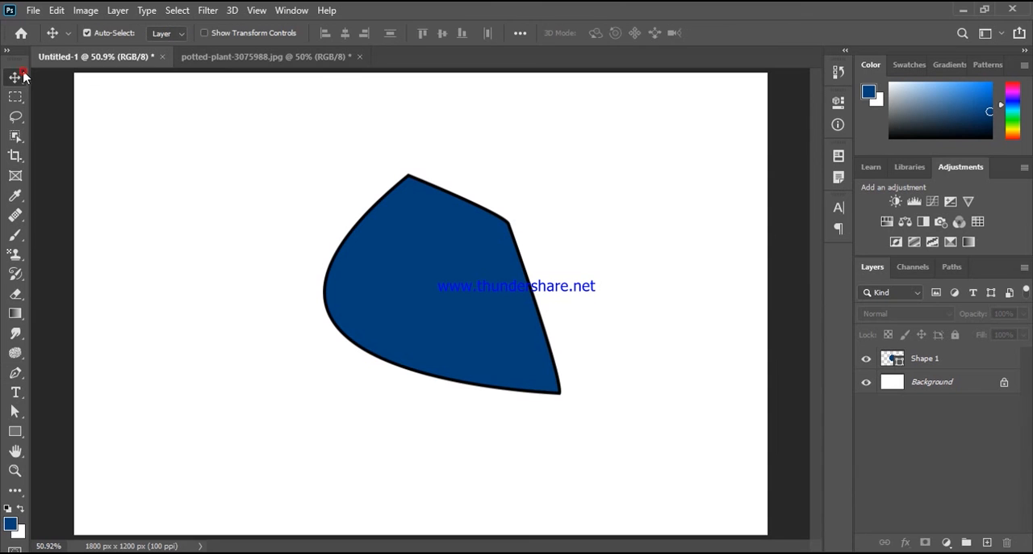
{"action": "left_click", "coordinate": [935, 358]}
{"action": "key", "text": "Delete"}
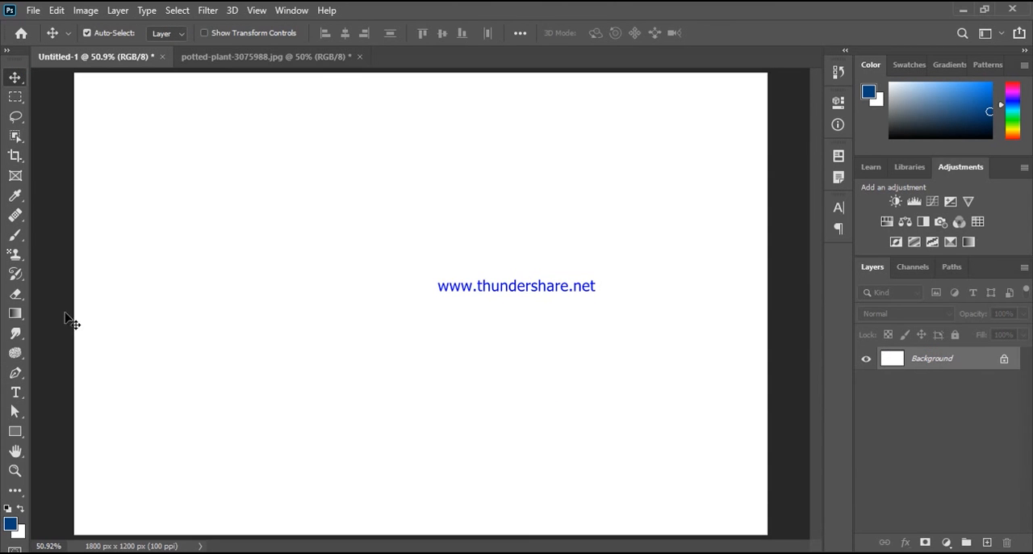
Step: Draw a freehand closed shape about 1407 px wide and 838 px high with the Freeform Pen tool, and undo it
{"action": "left_click", "coordinate": [14, 372]}
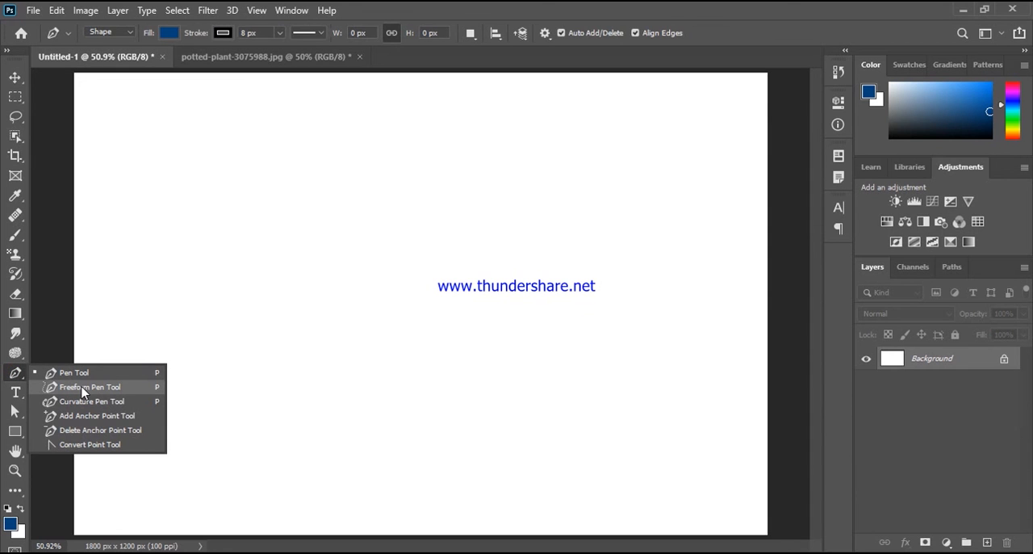
{"action": "left_click", "coordinate": [84, 389]}
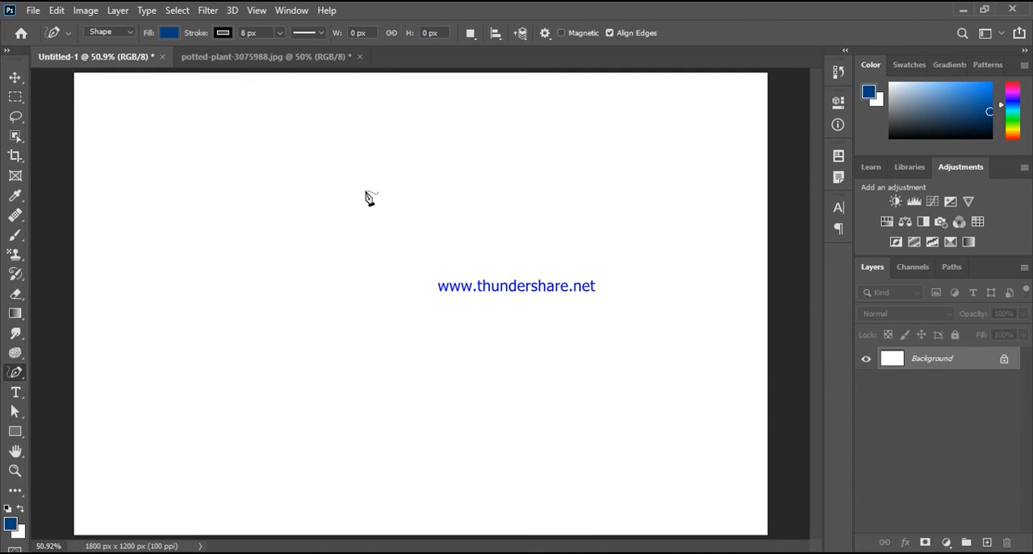
{"action": "mouse_move", "coordinate": [194, 408]}
{"action": "left_mouse_down"}
{"action": "mouse_move", "coordinate": [174, 300]}
{"action": "mouse_move", "coordinate": [218, 290]}
{"action": "mouse_move", "coordinate": [187, 239]}
{"action": "mouse_move", "coordinate": [277, 166]}
{"action": "mouse_move", "coordinate": [367, 292]}
{"action": "mouse_move", "coordinate": [306, 393]}
{"action": "mouse_move", "coordinate": [495, 274]}
{"action": "mouse_move", "coordinate": [555, 250]}
{"action": "mouse_move", "coordinate": [510, 170]}
{"action": "mouse_move", "coordinate": [641, 184]}
{"action": "mouse_move", "coordinate": [588, 339]}
{"action": "mouse_move", "coordinate": [635, 425]}
{"action": "mouse_move", "coordinate": [489, 487]}
{"action": "mouse_move", "coordinate": [346, 472]}
{"action": "mouse_move", "coordinate": [398, 419]}
{"action": "mouse_move", "coordinate": [243, 467]}
{"action": "mouse_move", "coordinate": [216, 444]}
{"action": "mouse_move", "coordinate": [162, 452]}
{"action": "mouse_move", "coordinate": [127, 437]}
{"action": "mouse_move", "coordinate": [167, 394]}
{"action": "mouse_move", "coordinate": [195, 409]}
{"action": "left_mouse_up"}
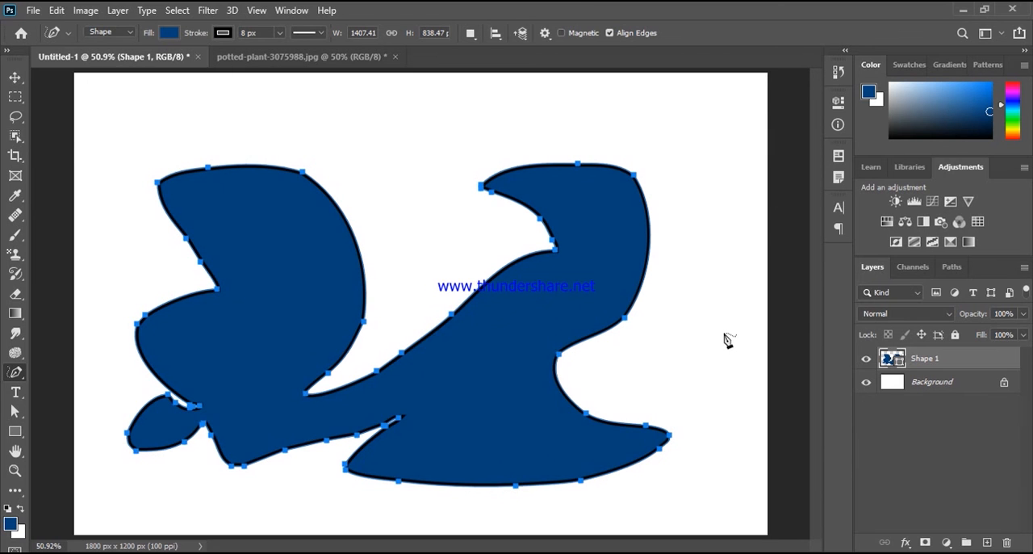
{"action": "key", "text": "ctrl+z"}
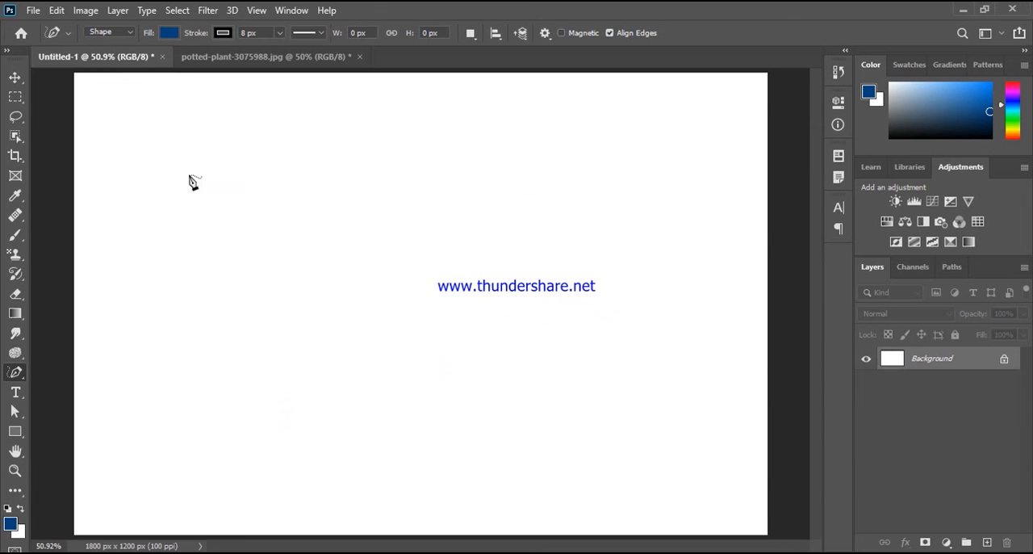
Step: Draw a closed shape with the Curvature Pen tool and reposition its anchors into a rounded blob about 807 px wide and 721 px high
{"action": "right_click", "coordinate": [16, 373]}
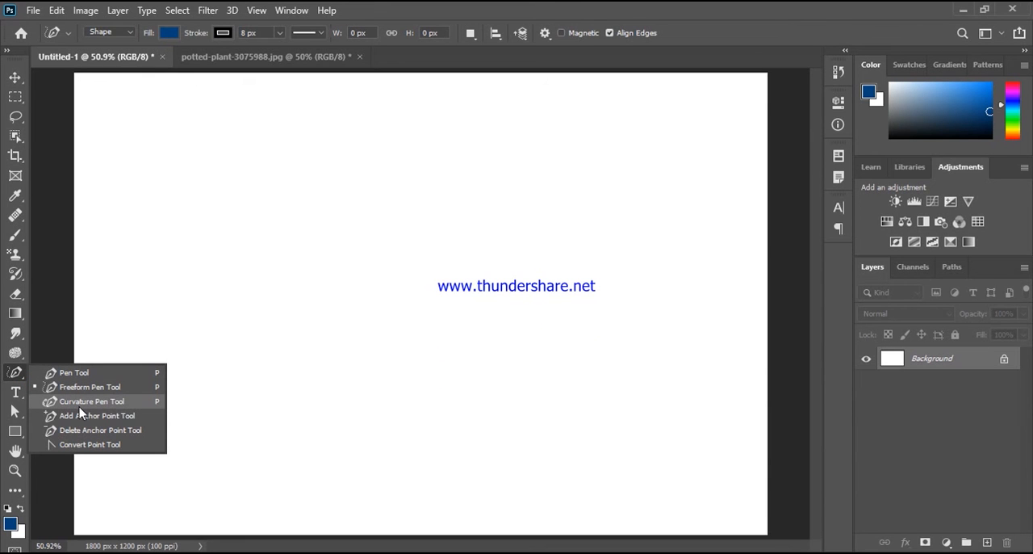
{"action": "left_click", "coordinate": [79, 404]}
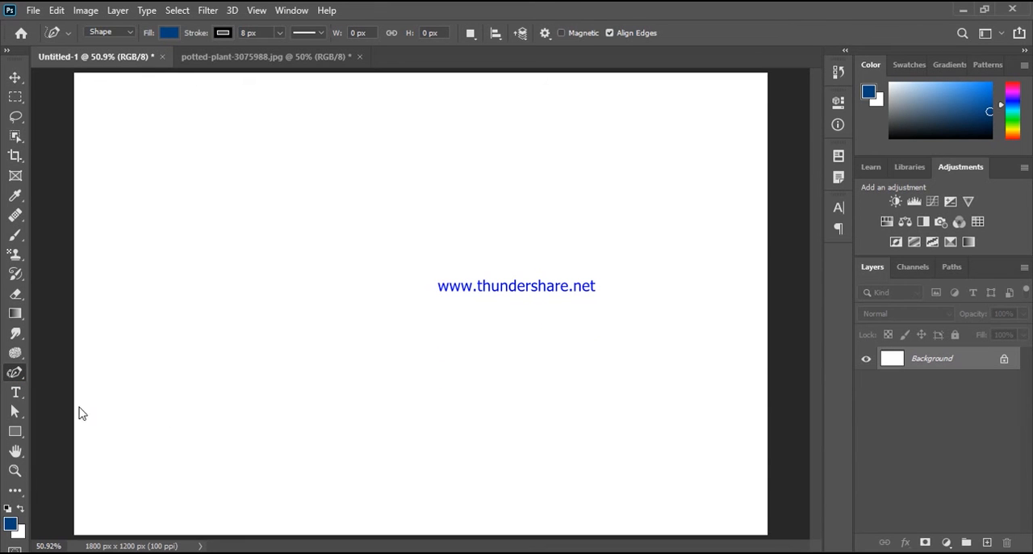
{"action": "left_click", "coordinate": [148, 284]}
{"action": "left_click_drag", "start_coordinate": [374, 184], "coordinate": [452, 244]}
{"action": "mouse_move", "coordinate": [457, 322]}
{"action": "left_mouse_down"}
{"action": "mouse_move", "coordinate": [442, 348]}
{"action": "mouse_move", "coordinate": [489, 283]}
{"action": "mouse_move", "coordinate": [477, 277]}
{"action": "mouse_move", "coordinate": [470, 288]}
{"action": "mouse_move", "coordinate": [460, 261]}
{"action": "left_mouse_up"}
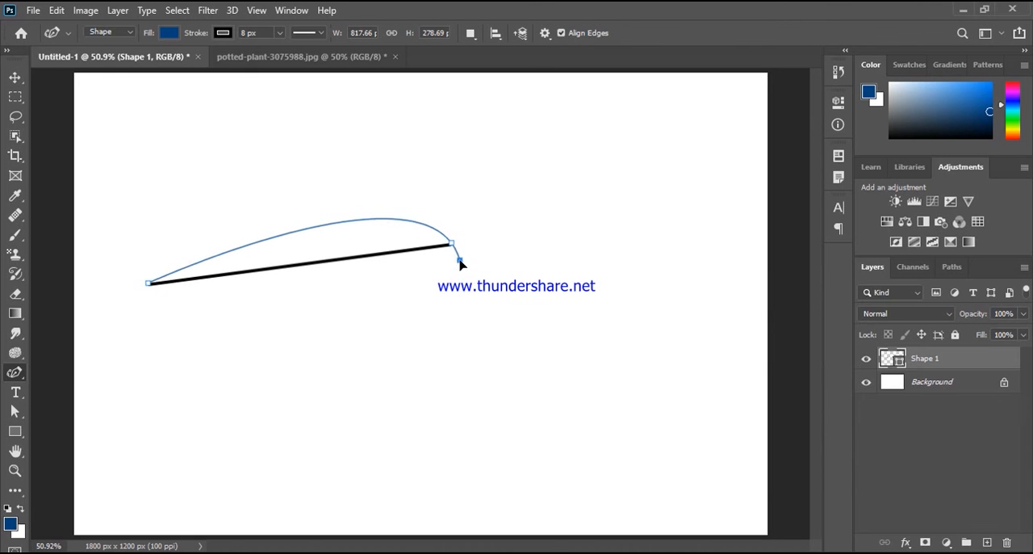
{"action": "left_click", "coordinate": [356, 456]}
{"action": "left_click", "coordinate": [254, 425]}
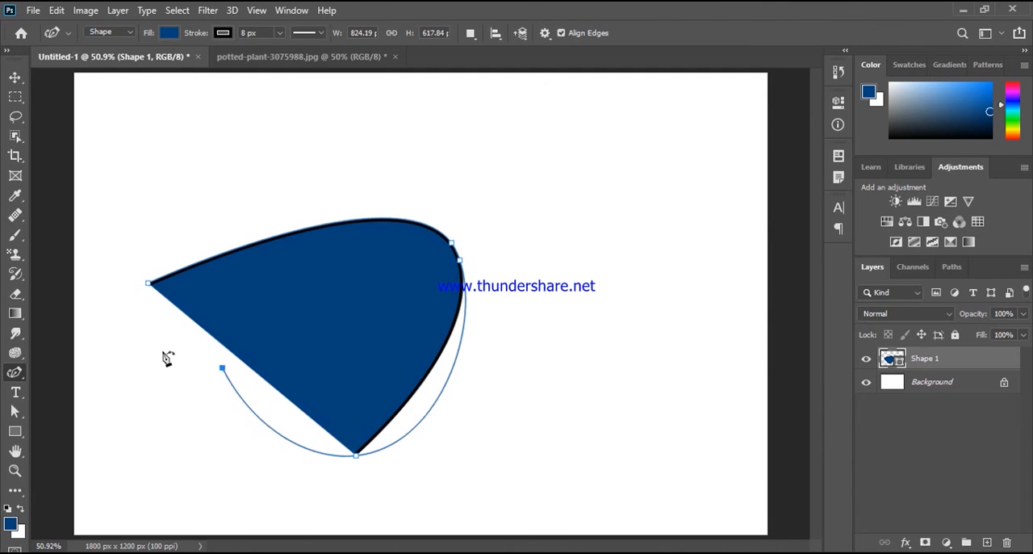
{"action": "left_click", "coordinate": [156, 333]}
{"action": "left_click", "coordinate": [152, 288]}
{"action": "left_click", "coordinate": [210, 214]}
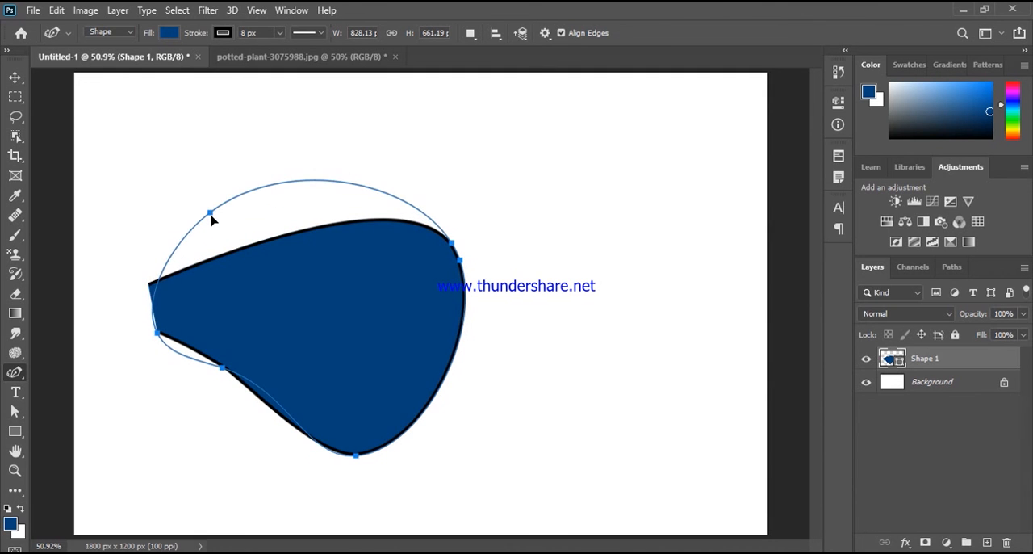
{"action": "left_click_drag", "start_coordinate": [223, 368], "coordinate": [211, 403]}
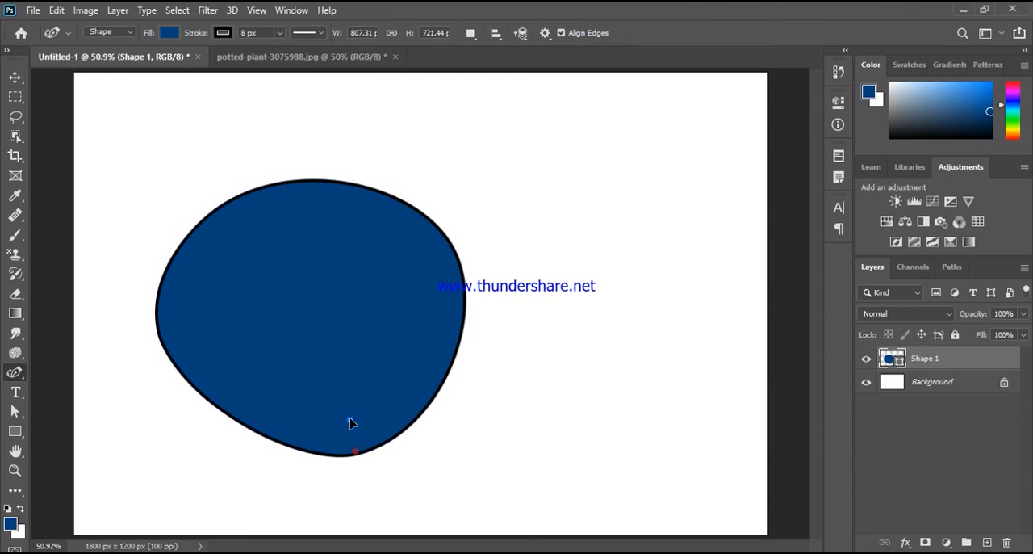
Step: Draw a small closed three-point shape about 78 × 104 px inside the blob's lower edge, and remove both shapes
{"action": "left_click", "coordinate": [350, 420]}
{"action": "left_click", "coordinate": [355, 450]}
{"action": "left_click", "coordinate": [374, 412]}
{"action": "left_click", "coordinate": [350, 420]}
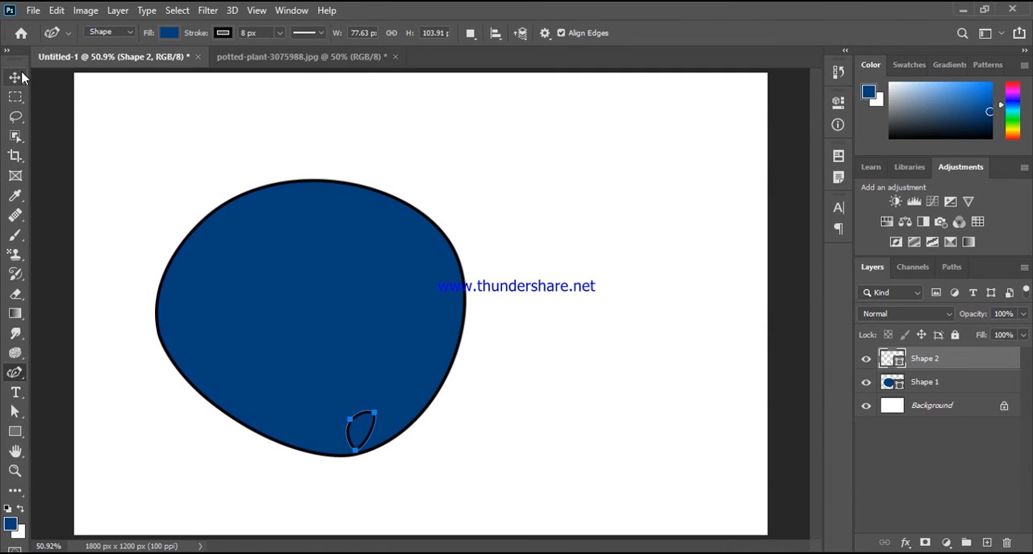
{"action": "key", "text": "ctrl+e"}
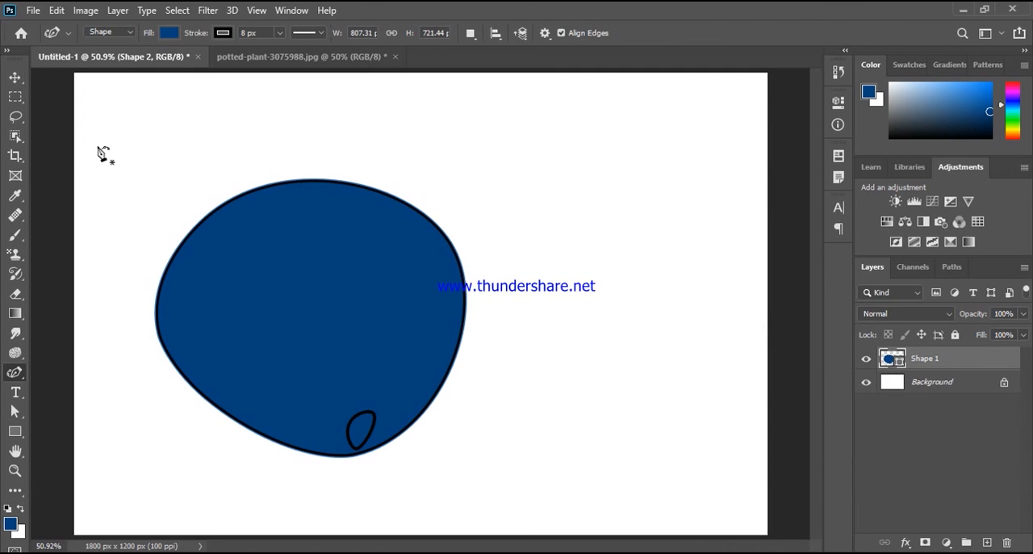
{"action": "key", "text": "ctrl+e"}
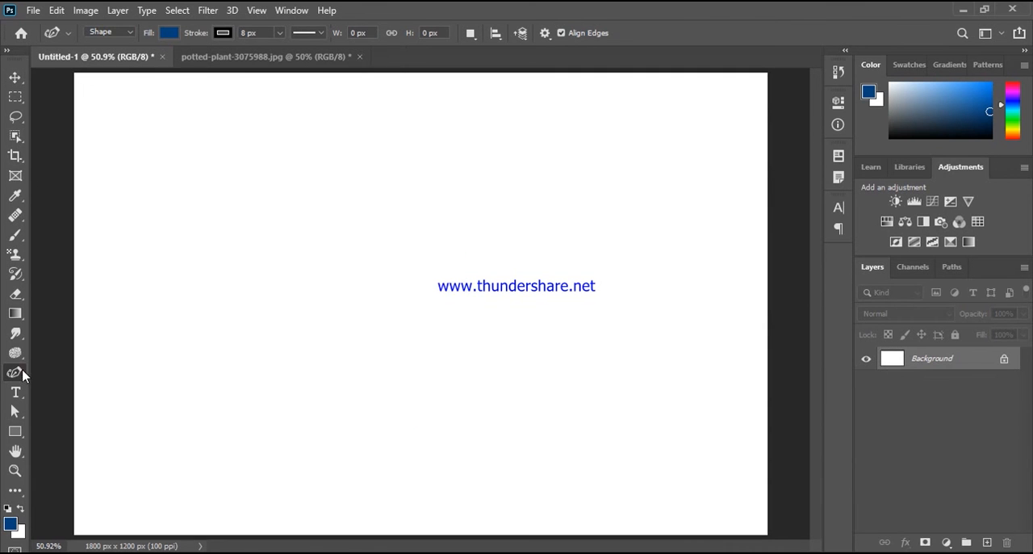
Step: Draw a closed three-anchor shape with the Pen tool, about 552 px wide and 327 px high, with a straight top and curved lower sides
{"action": "right_click", "coordinate": [18, 371]}
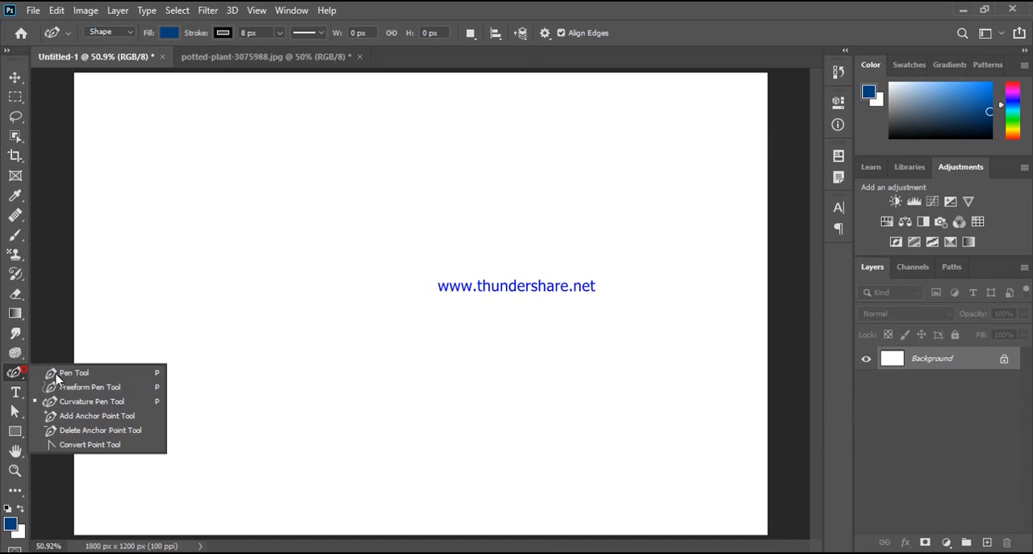
{"action": "left_click", "coordinate": [94, 416]}
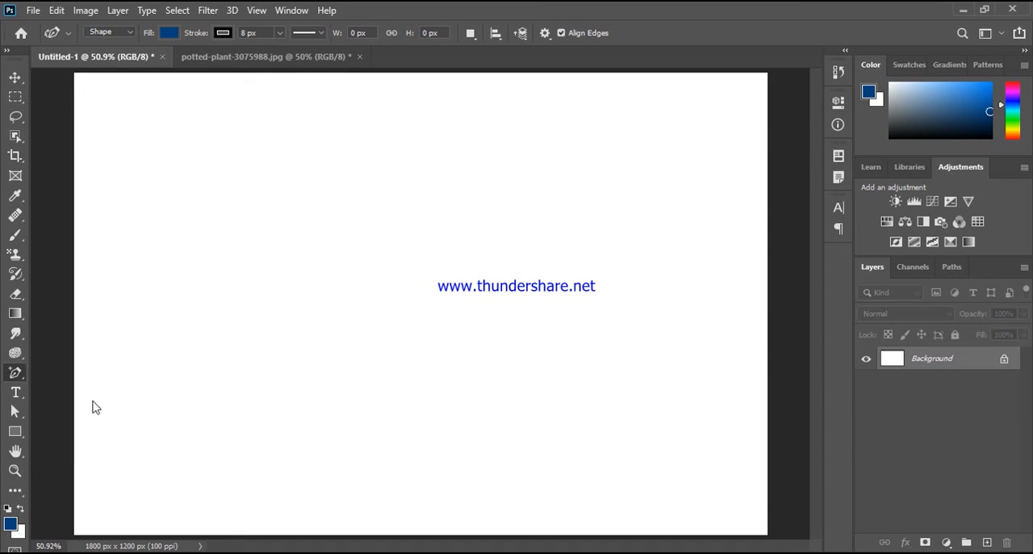
{"action": "right_click", "coordinate": [22, 371]}
{"action": "left_click", "coordinate": [100, 375]}
{"action": "left_click", "coordinate": [331, 273]}
{"action": "left_click", "coordinate": [542, 269]}
{"action": "left_click_drag", "start_coordinate": [454, 384], "coordinate": [343, 323]}
{"action": "left_click", "coordinate": [338, 276]}
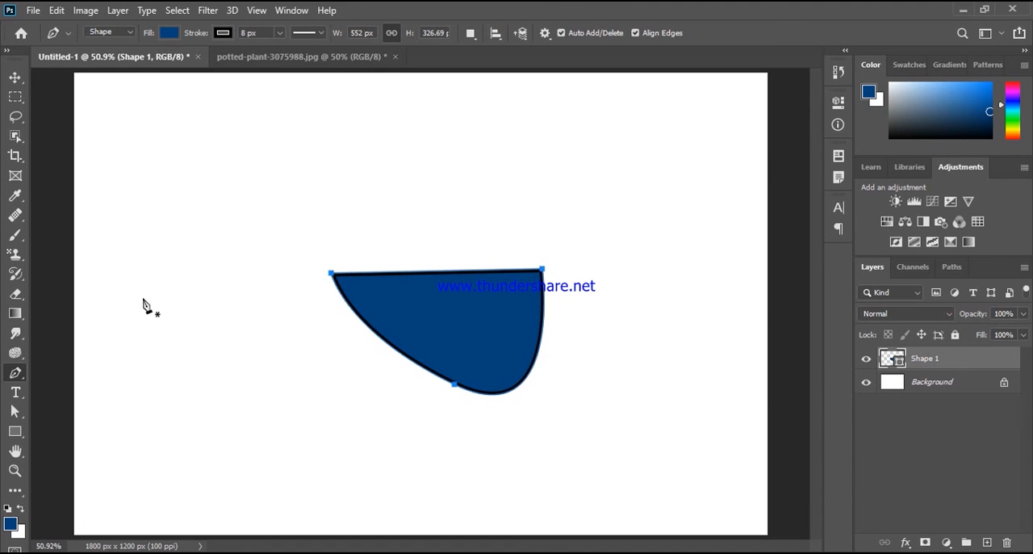
Step: Add an anchor point midway along the shape's straight top edge and another on its right curved edge with the Add Anchor Point tool
{"action": "right_click", "coordinate": [15, 372]}
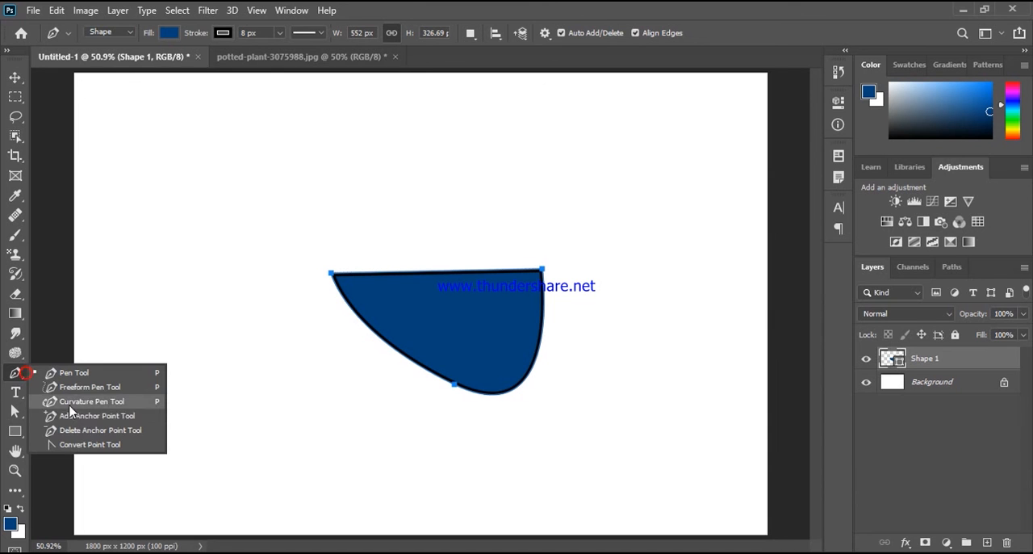
{"action": "left_click", "coordinate": [84, 415]}
{"action": "left_click", "coordinate": [442, 273]}
{"action": "left_click", "coordinate": [541, 338]}
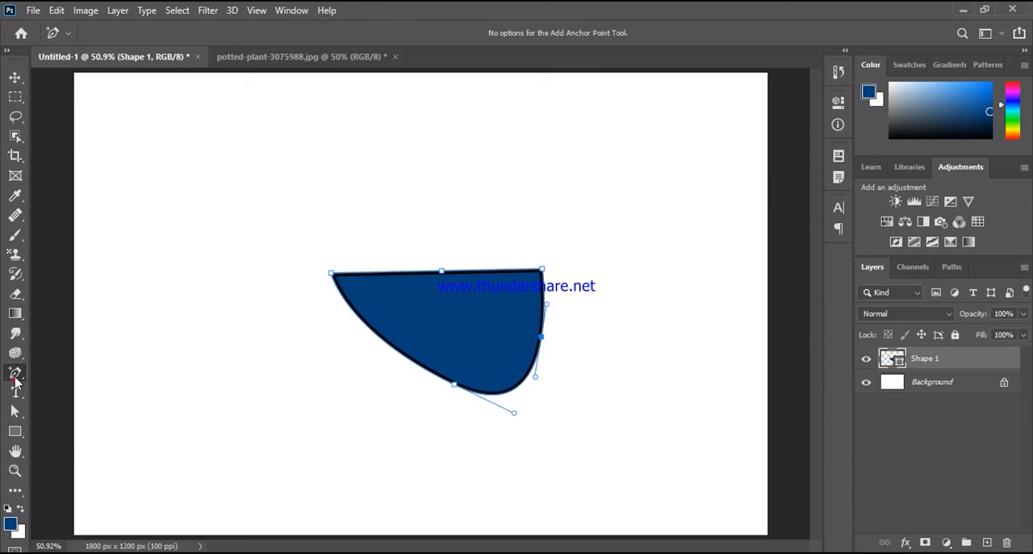
Step: Remove the two extra anchor points on the shape's top and right edges with the Delete Anchor Point tool
{"action": "right_click", "coordinate": [16, 376]}
{"action": "left_click", "coordinate": [99, 432]}
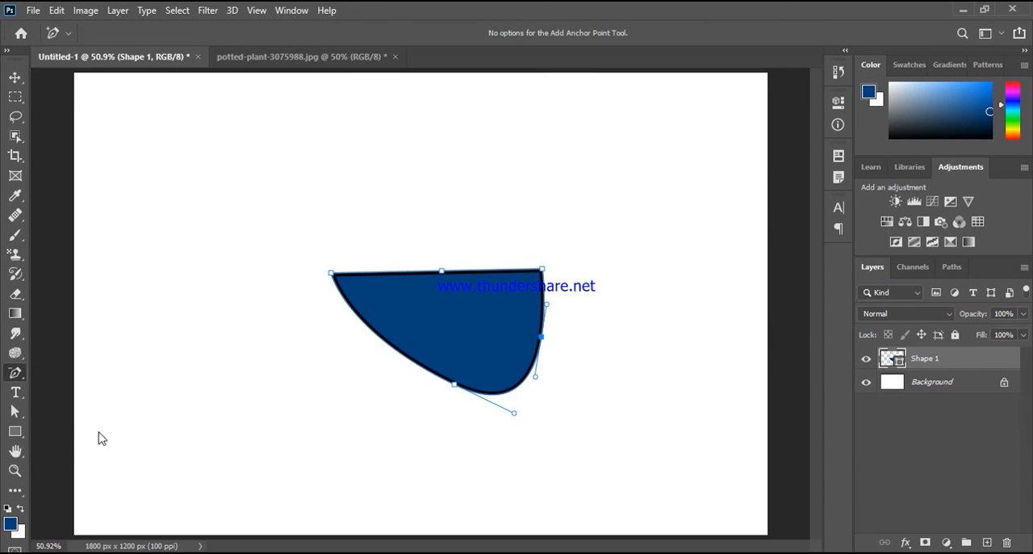
{"action": "left_click", "coordinate": [441, 271]}
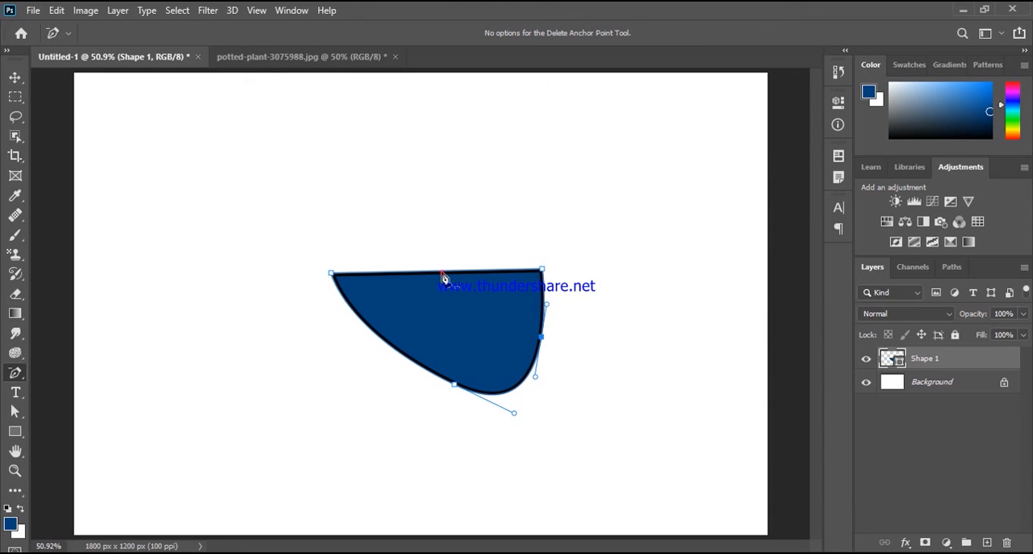
{"action": "left_click", "coordinate": [541, 337]}
{"action": "left_click", "coordinate": [489, 273]}
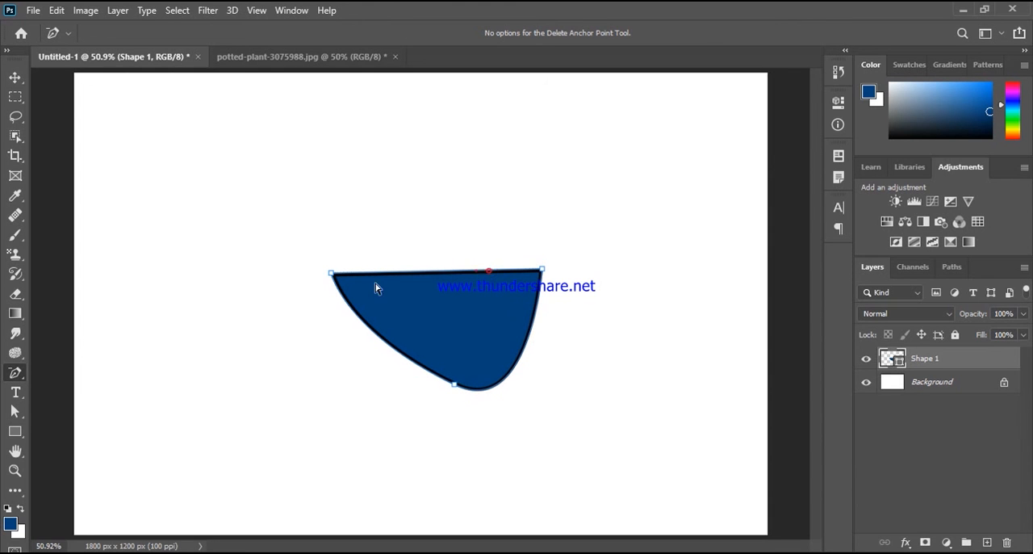
Step: Add anchor points midway along the shape's top edge and on its right curve with the Pen tool, and delete both
{"action": "right_click", "coordinate": [16, 373]}
{"action": "left_click", "coordinate": [67, 372]}
{"action": "left_click", "coordinate": [444, 272]}
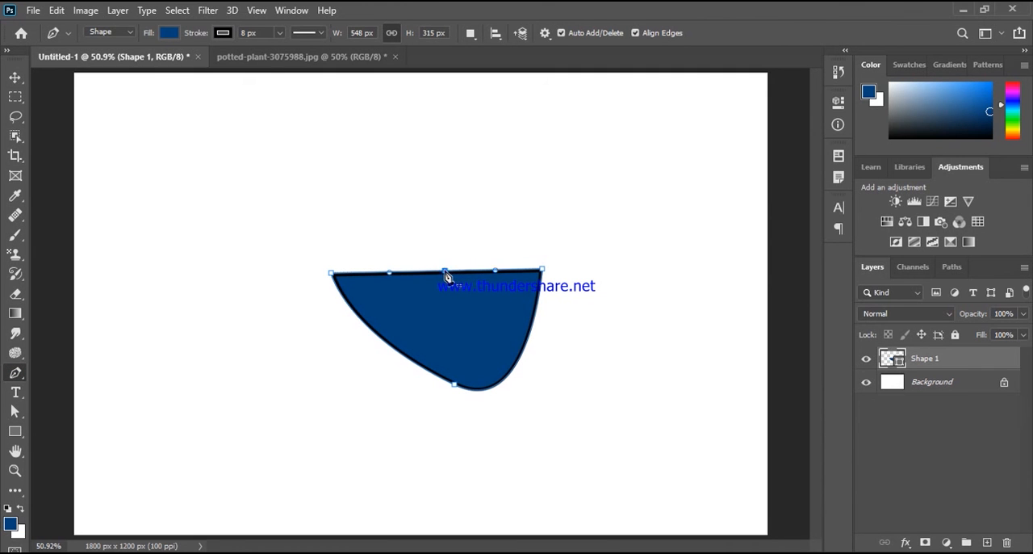
{"action": "left_click", "coordinate": [446, 272]}
{"action": "left_click", "coordinate": [445, 272]}
{"action": "left_click", "coordinate": [445, 272]}
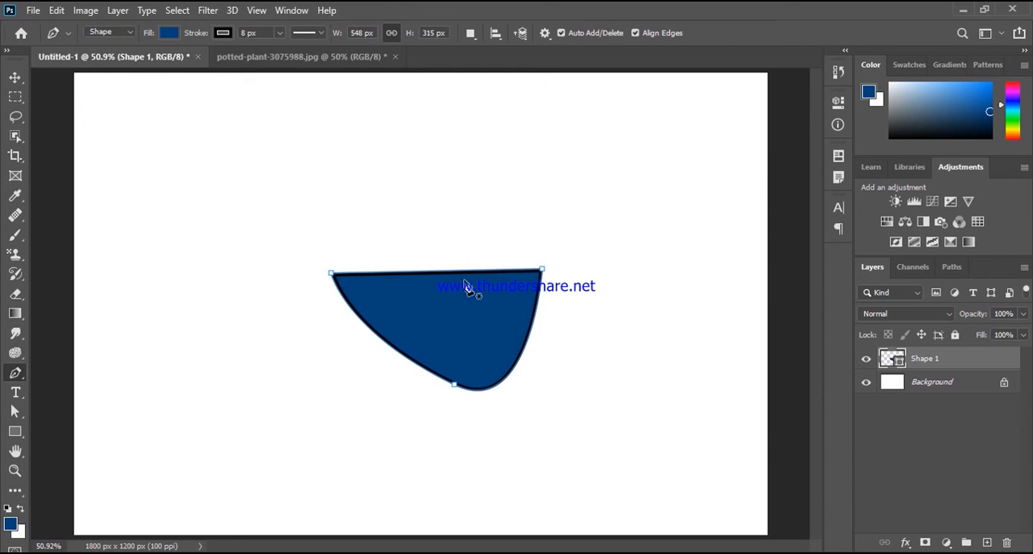
{"action": "left_click", "coordinate": [528, 334]}
{"action": "left_click", "coordinate": [528, 335]}
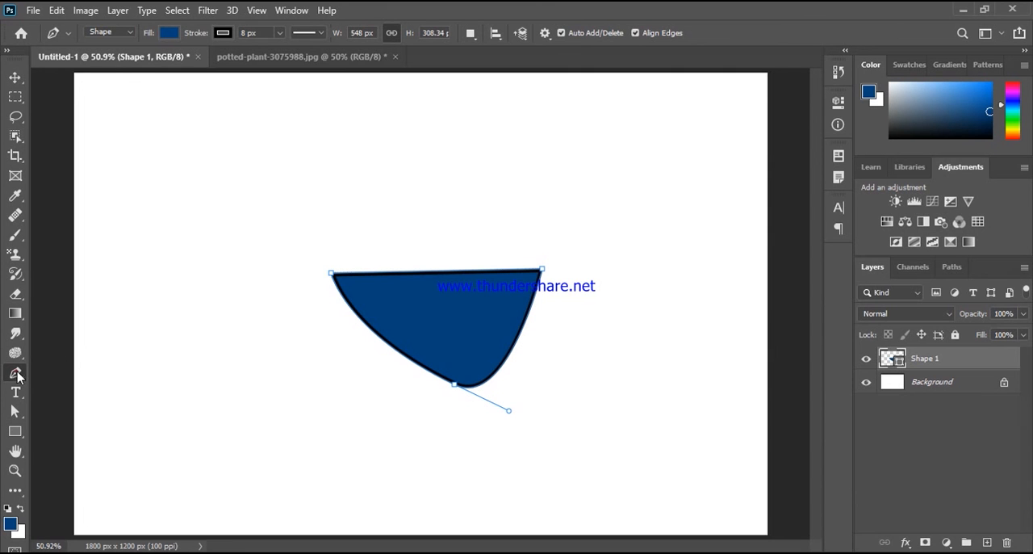
Step: Reshape both lower curves with the Convert Point tool by raising the bottom anchor's right handle and lowering its left handle to horizontal
{"action": "right_click", "coordinate": [16, 375]}
{"action": "left_click", "coordinate": [102, 448]}
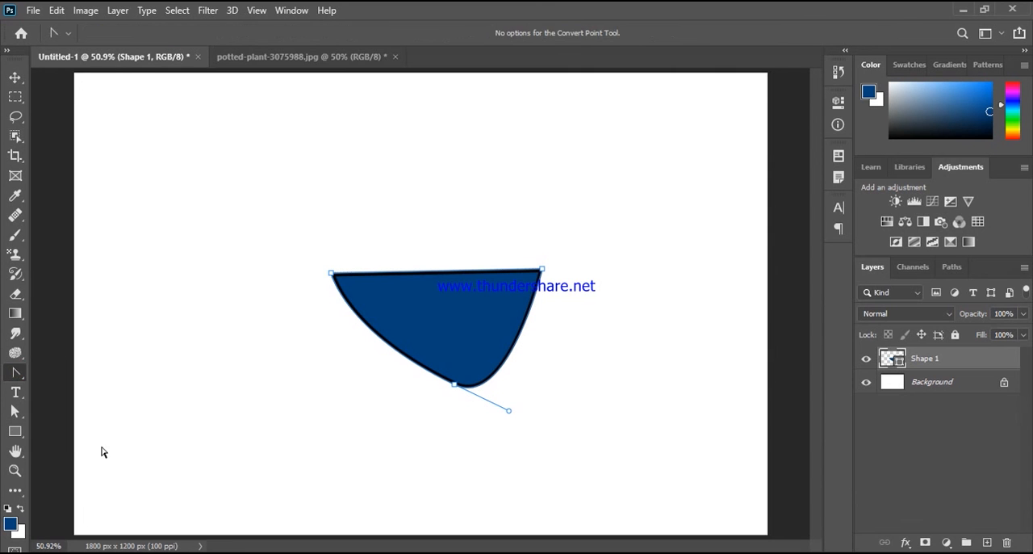
{"action": "left_click_drag", "start_coordinate": [511, 412], "coordinate": [512, 393]}
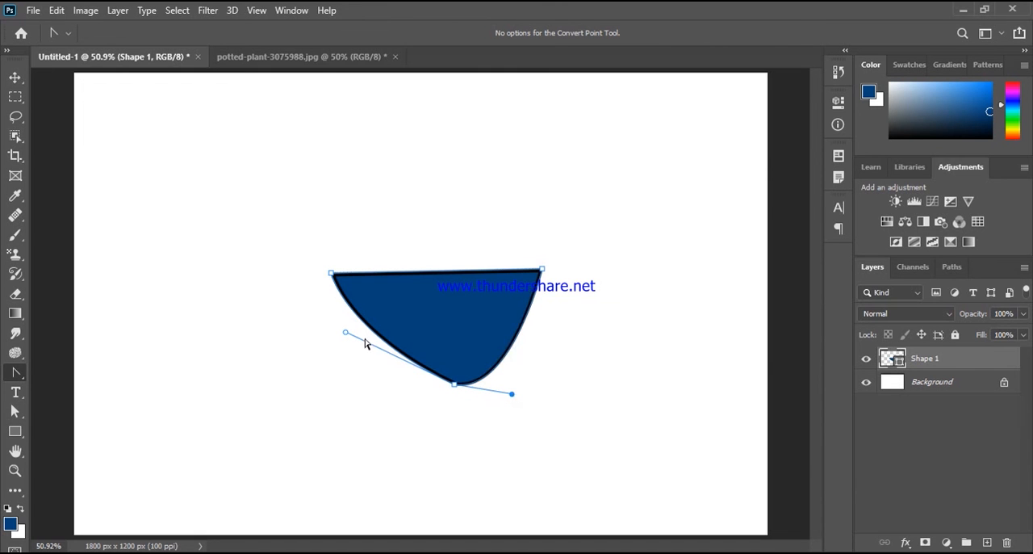
{"action": "left_click_drag", "start_coordinate": [344, 334], "coordinate": [368, 385]}
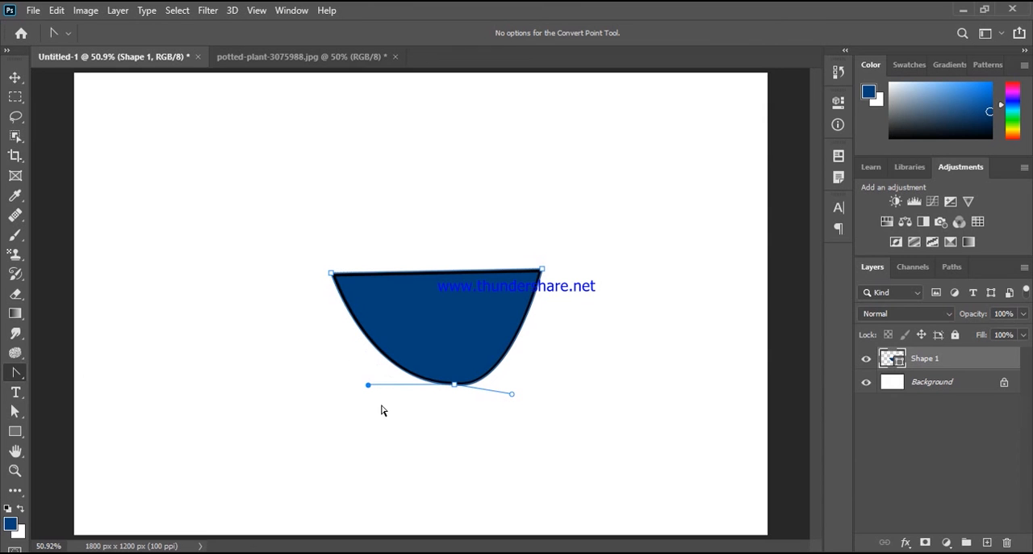
Step: Convert the shape's bottom anchor into a sharp corner with straight sides, and return to the Pen tool
{"action": "left_click", "coordinate": [454, 385]}
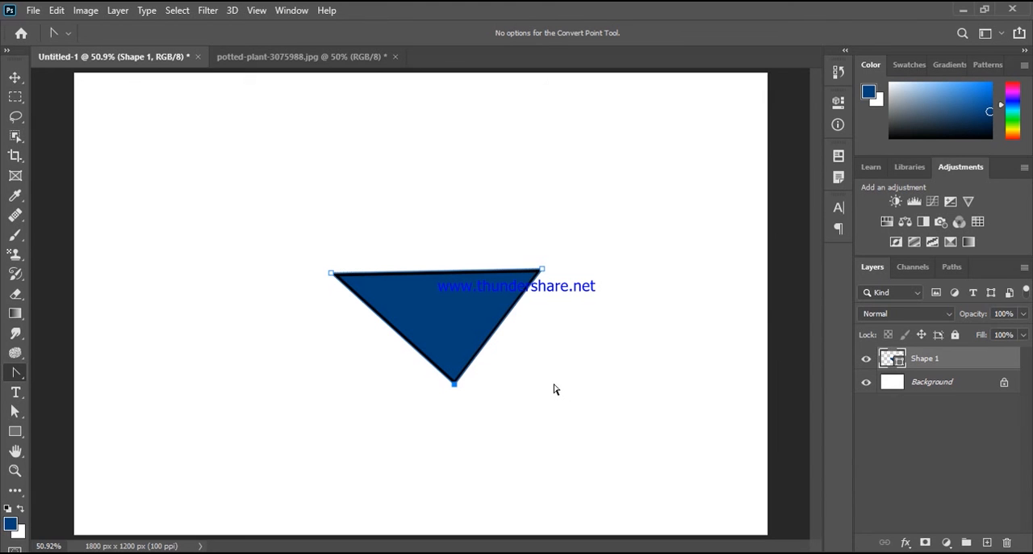
{"action": "left_click_drag", "start_coordinate": [16, 372], "coordinate": [63, 376]}
{"action": "left_click", "coordinate": [65, 373]}
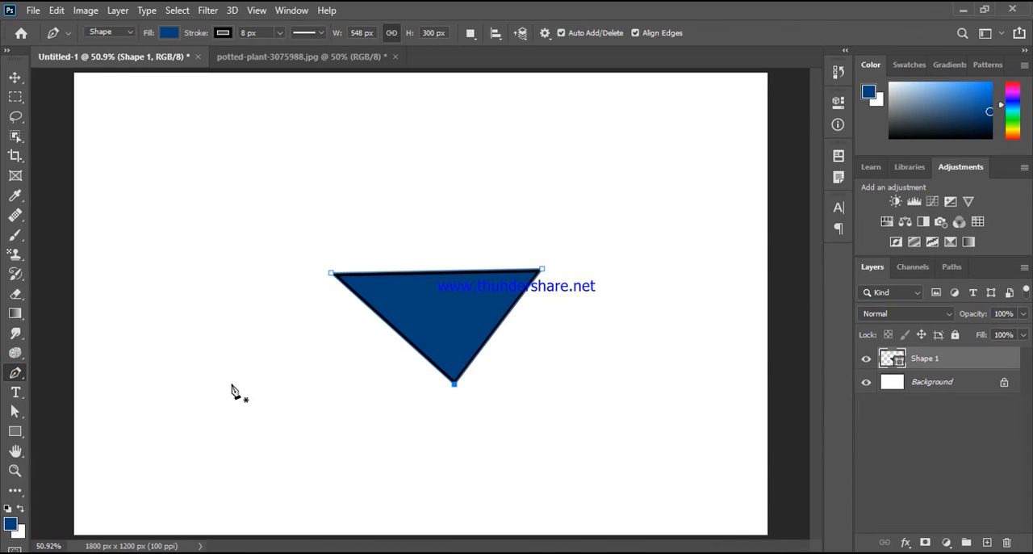